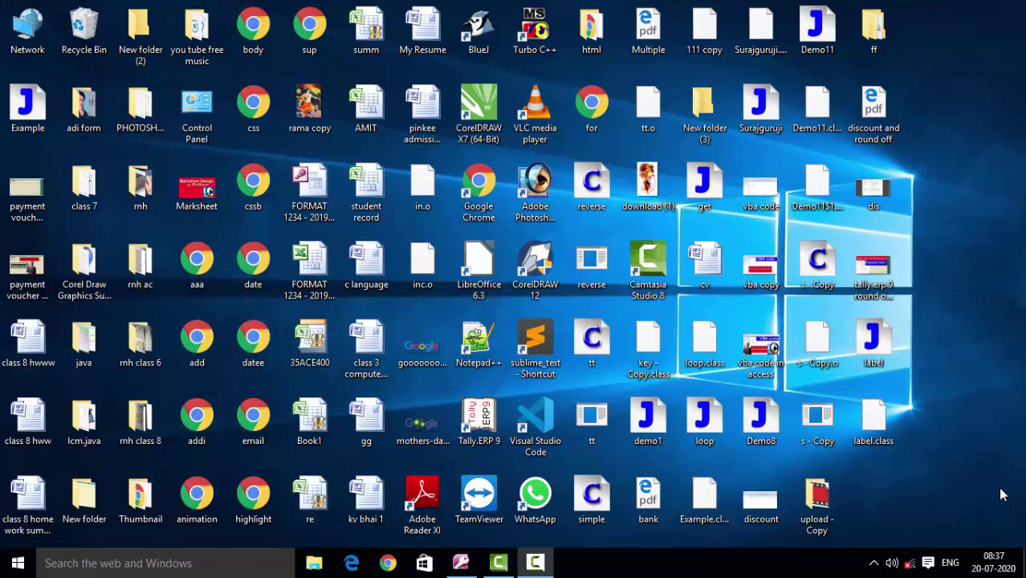
Step: Save the new table as CustomerT and open it in Design view
left_click(460, 563)
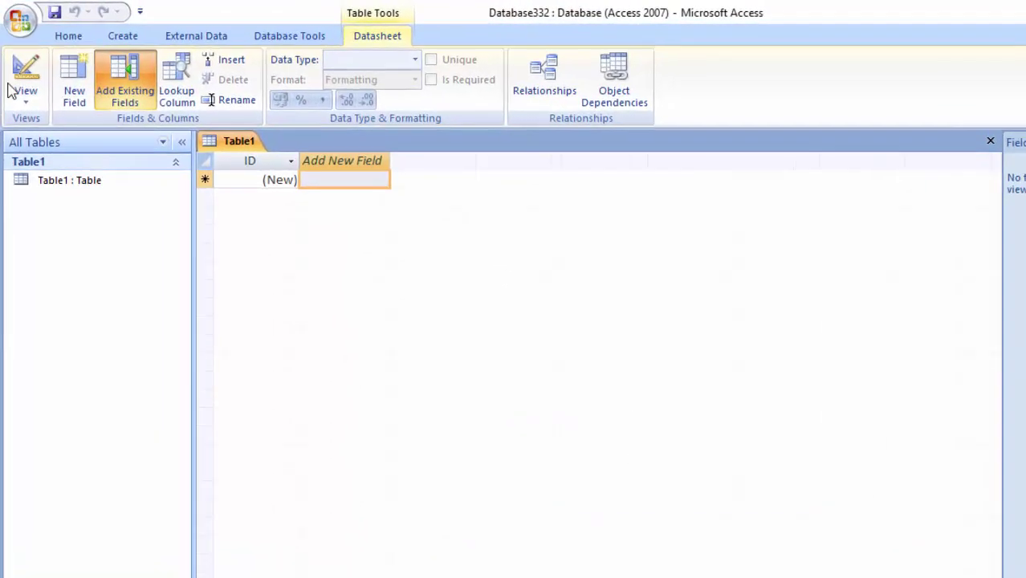
left_click(33, 91)
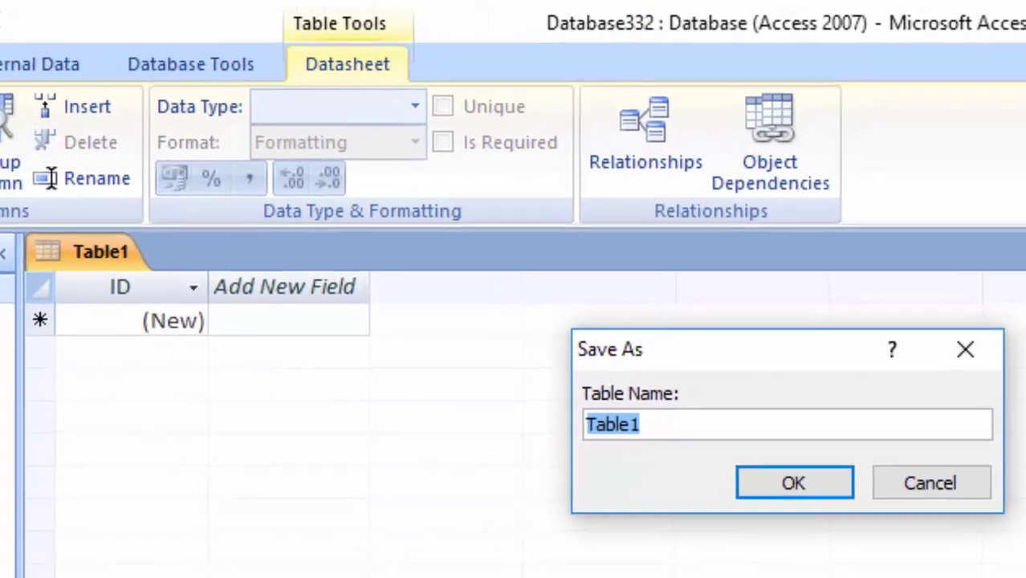
key("BackSpace")
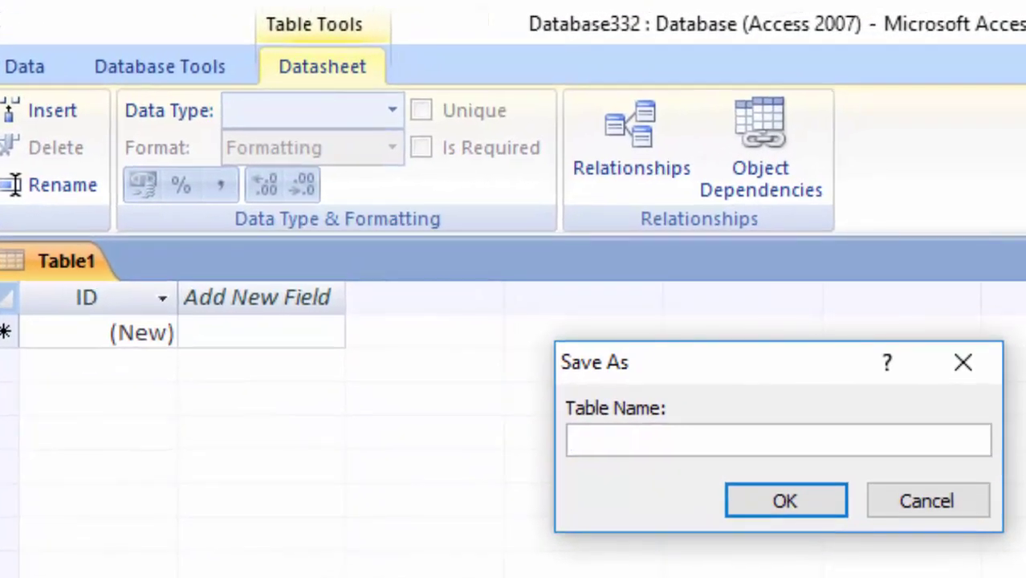
type("Cus")
type("tomer")
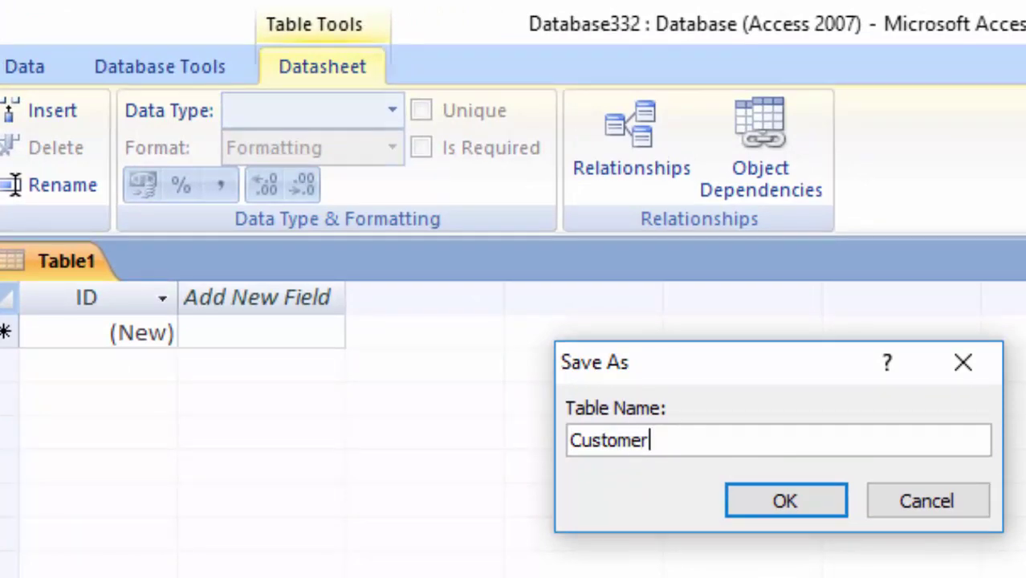
type("T")
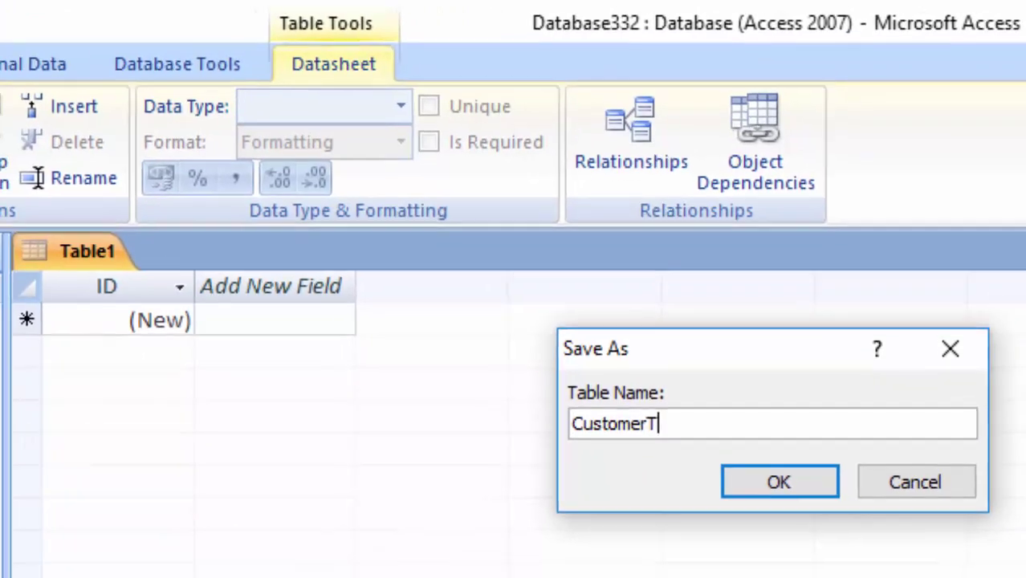
key("Return")
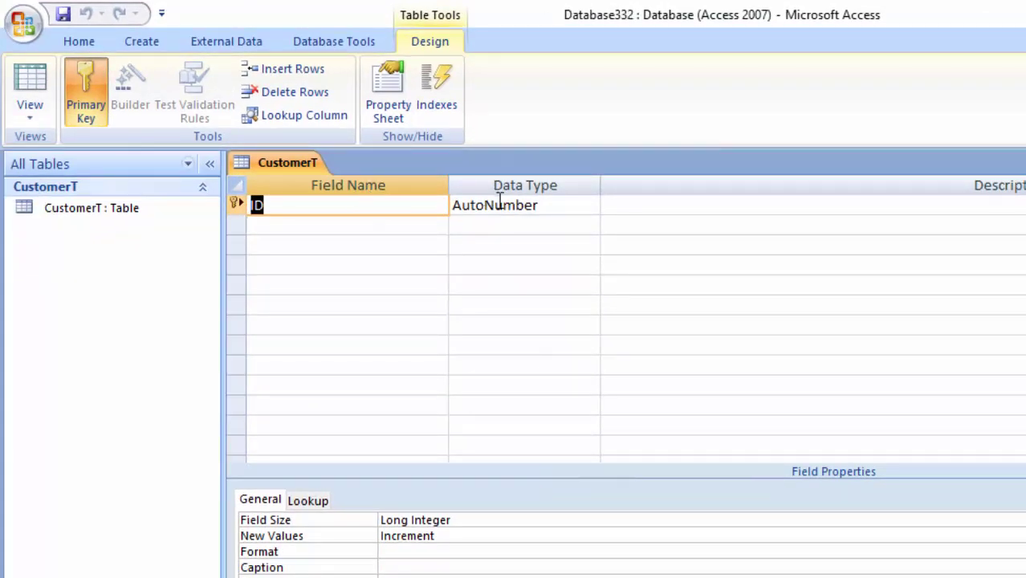
Step: Add FirstName and LastName text fields below ID, then switch to Datasheet view
left_click(409, 223)
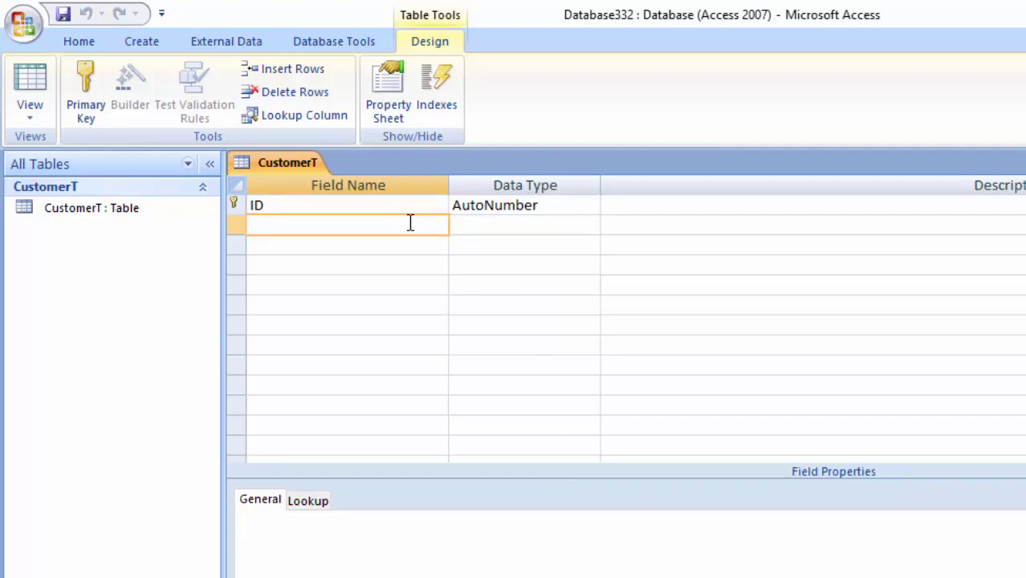
type("Fi")
type("rst")
key("Tab")
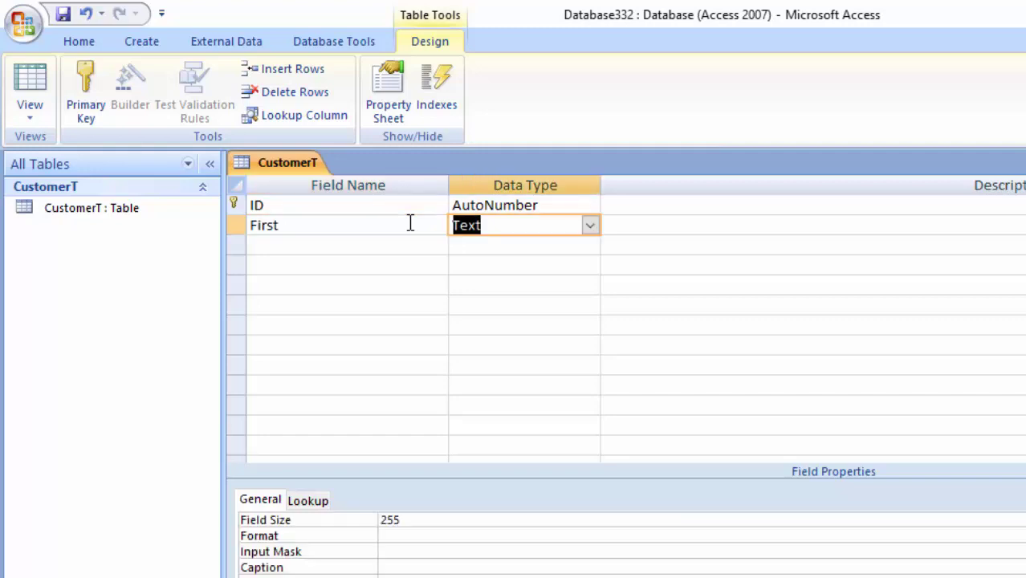
left_click(351, 246)
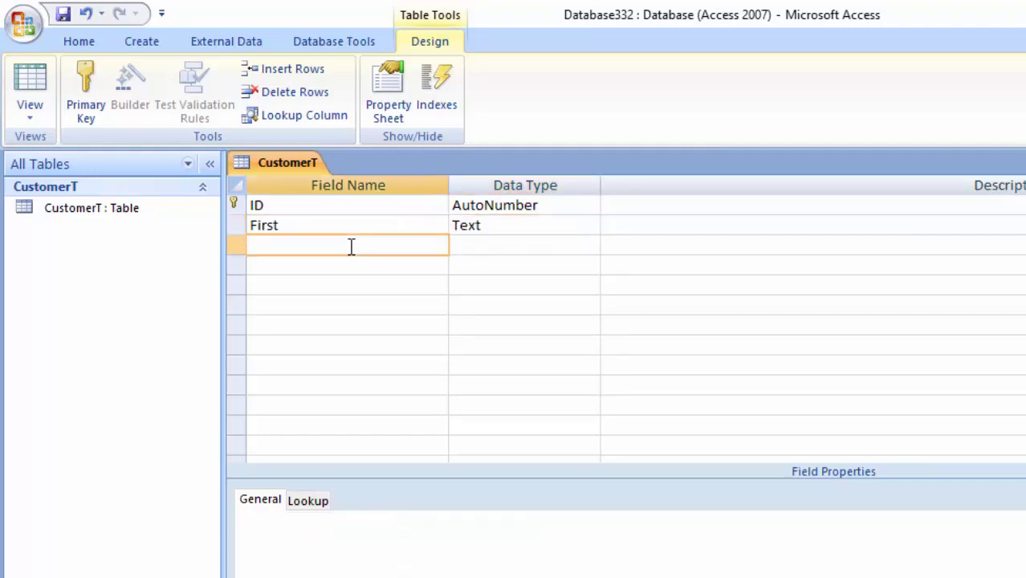
type("Last")
left_click(312, 226)
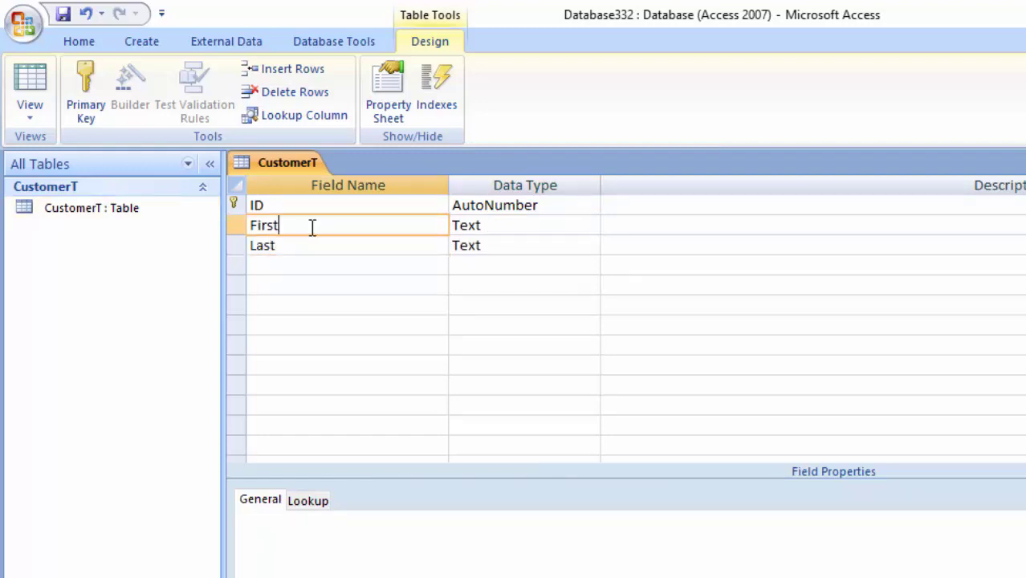
type("Nam")
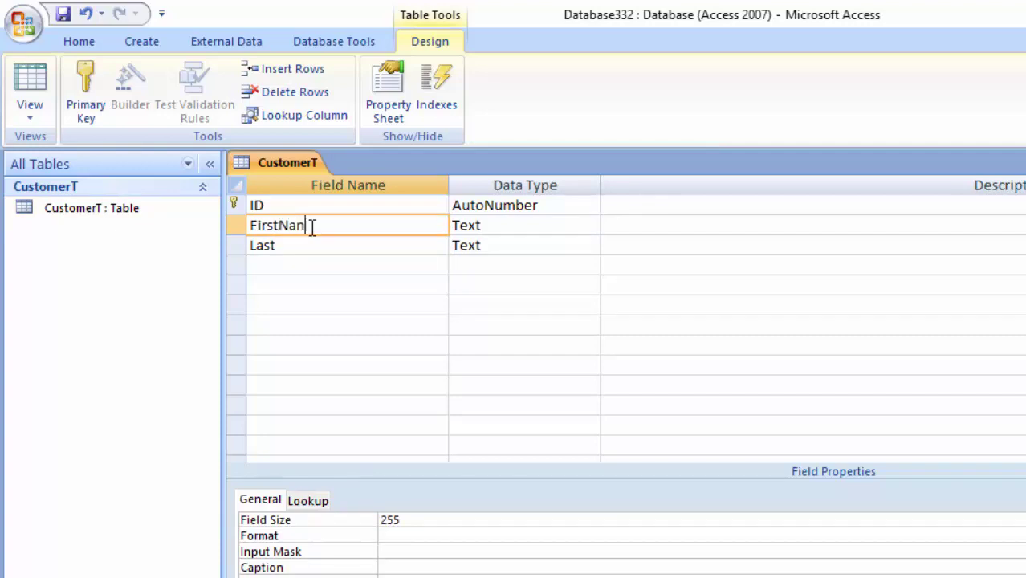
type("e")
key("Tab")
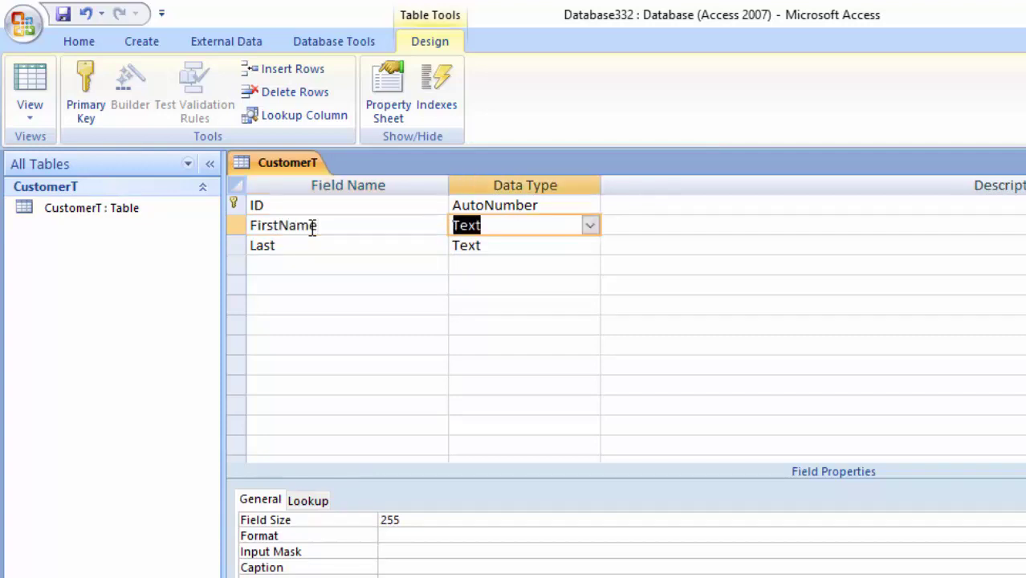
left_click(318, 242)
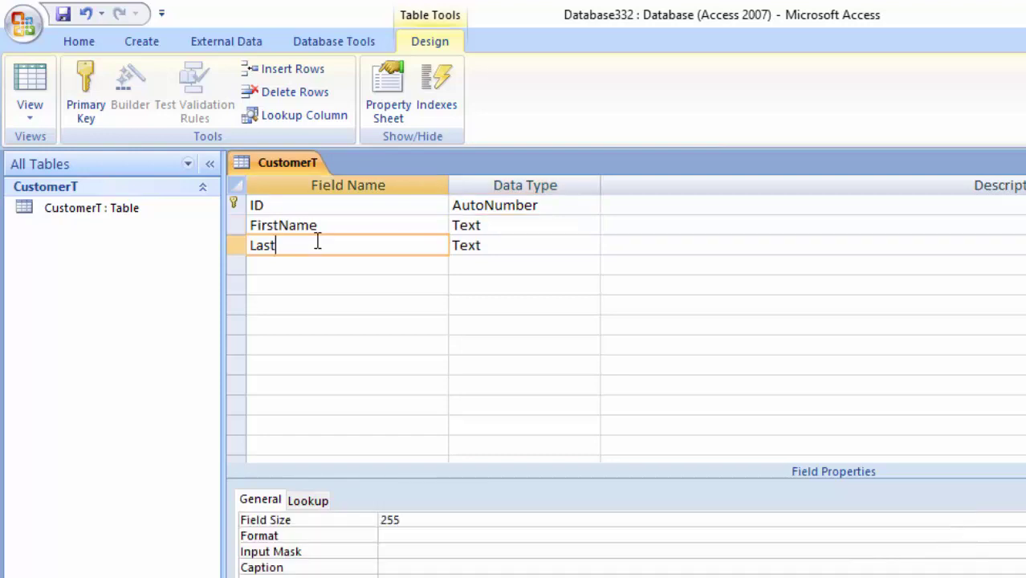
type("Nam")
type("e")
left_click(22, 83)
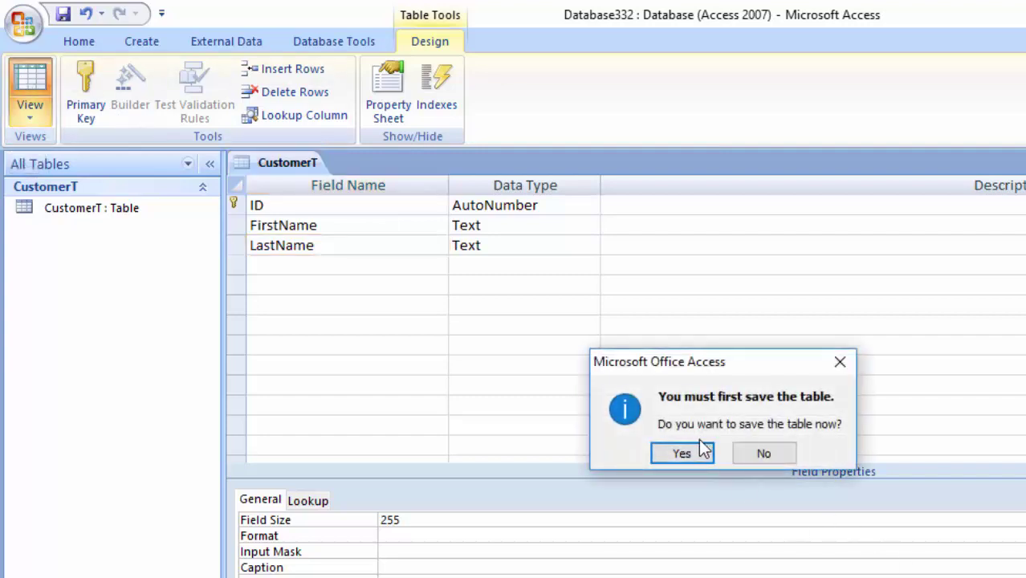
Step: Confirm the save and enter first and last names for the first two customer records
left_click(699, 451)
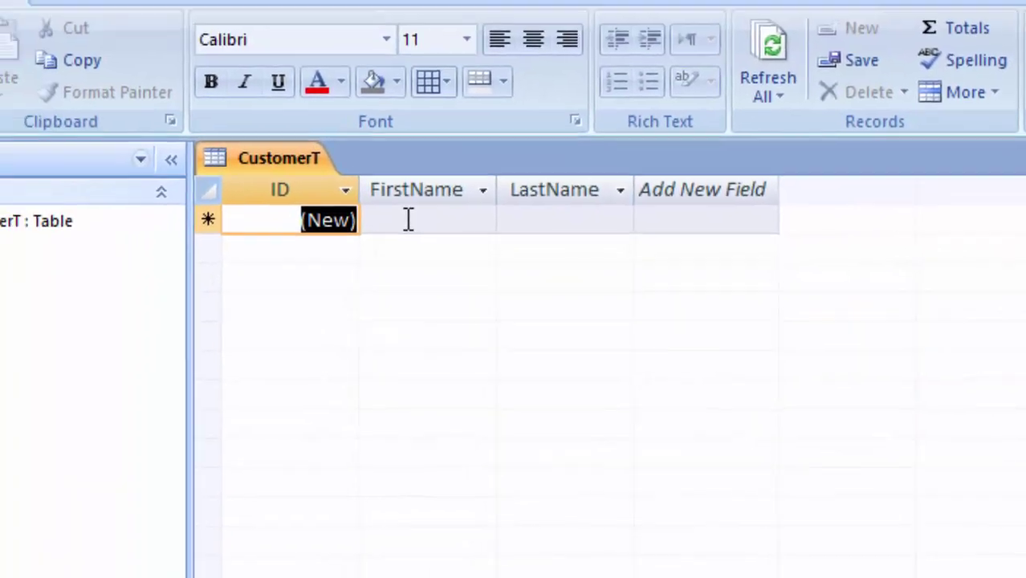
left_click(472, 256)
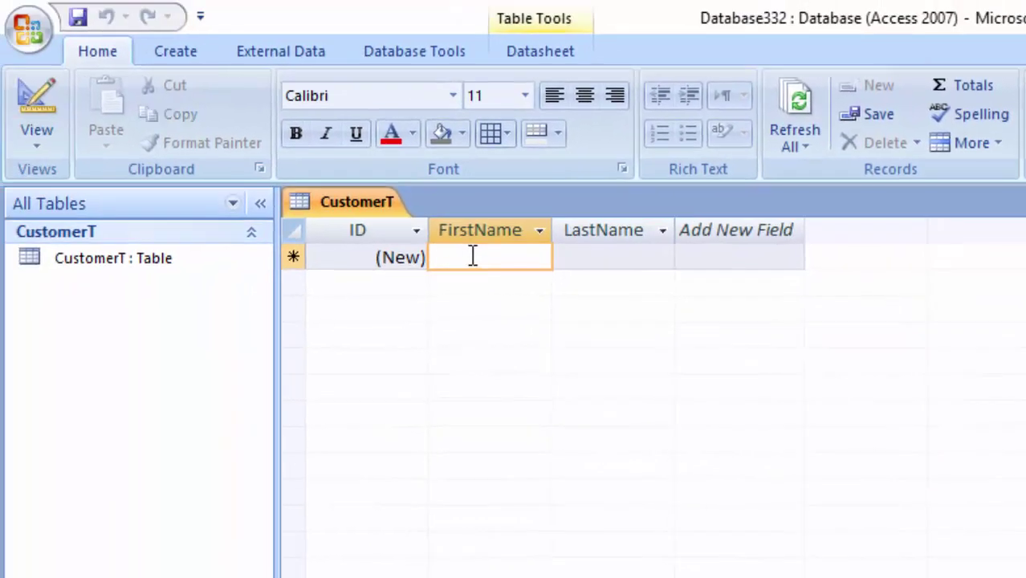
type("Ram")
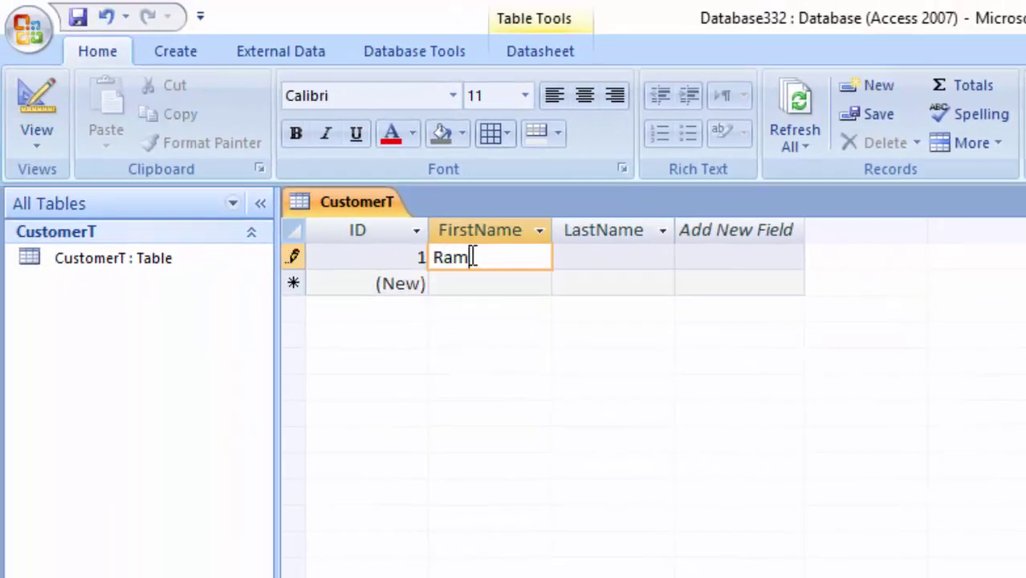
key("Tab")
type("Si")
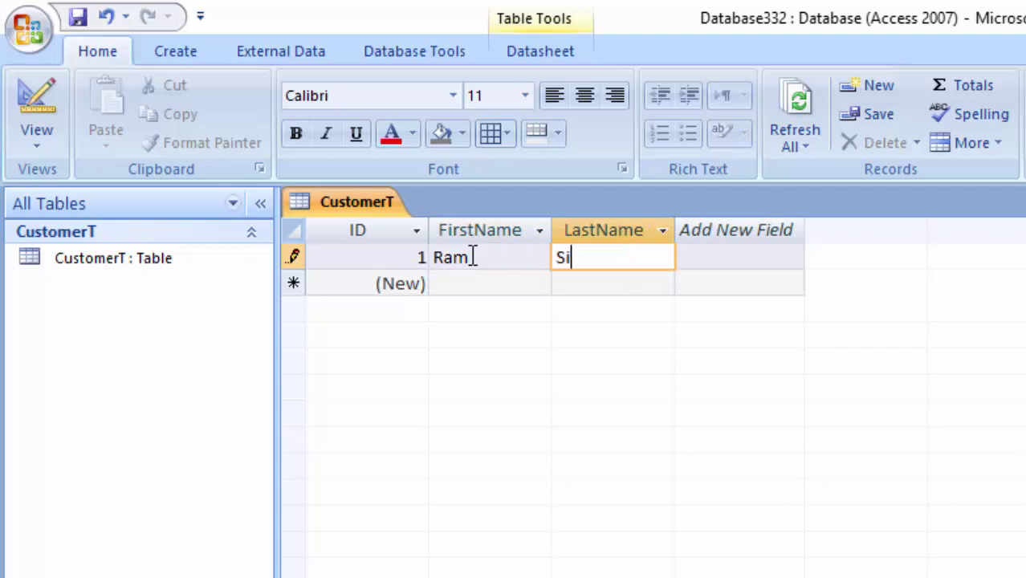
type("ngh")
left_click(504, 278)
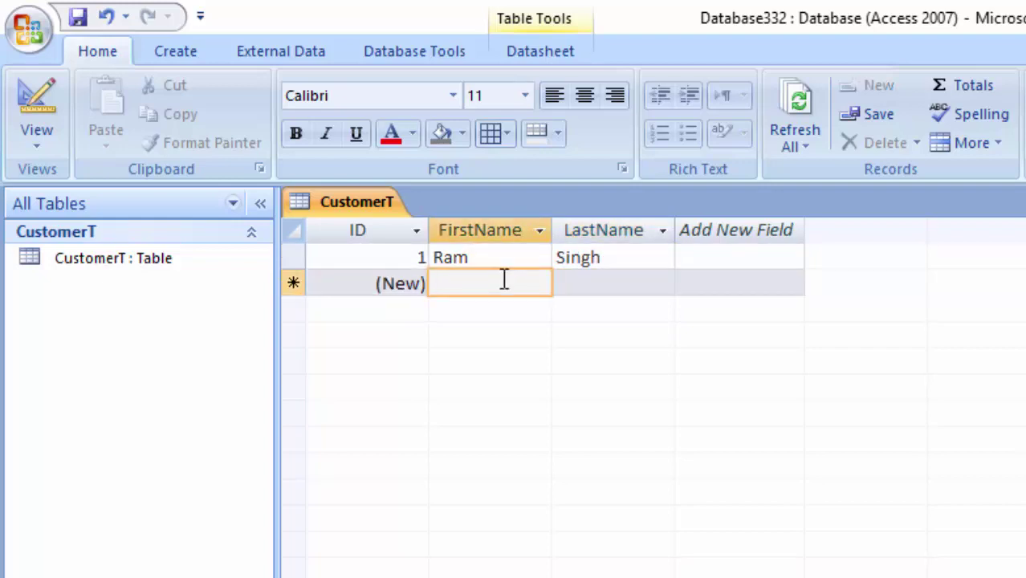
type("Ram")
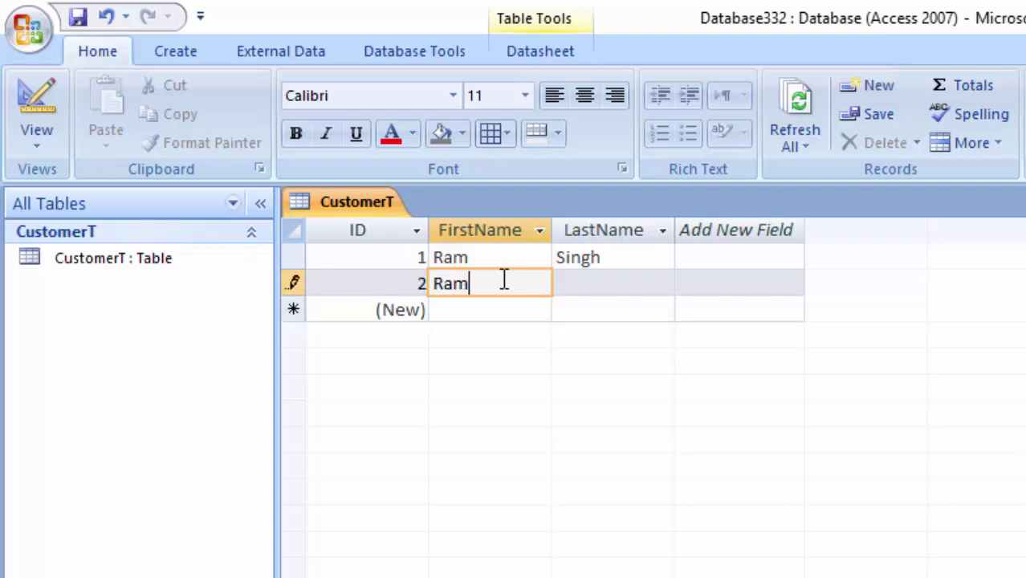
key("Tab")
type("Ti")
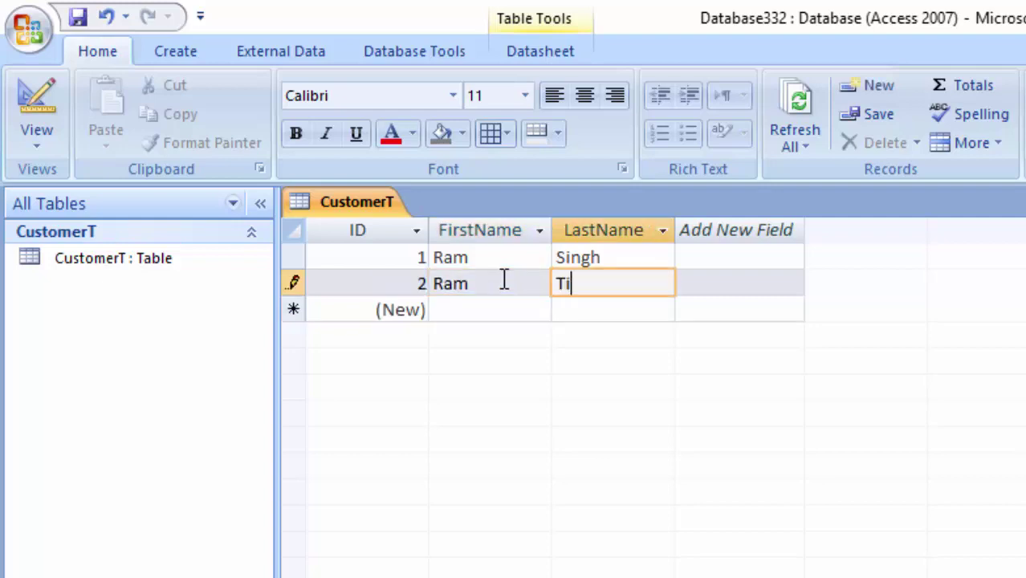
type("wari")
key("Tab")
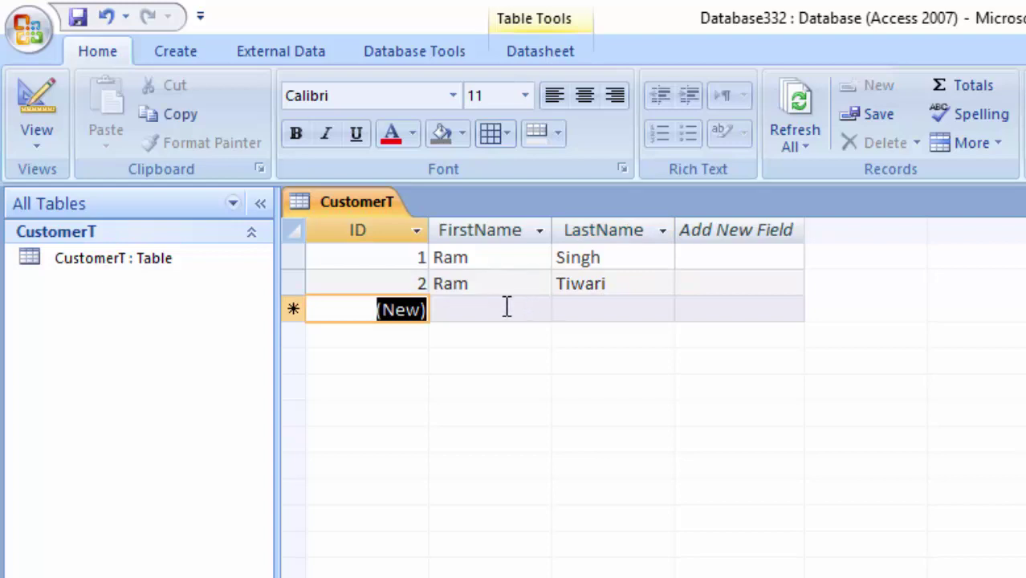
Step: Enter first and last names for three more customers and save the records
left_click(506, 307)
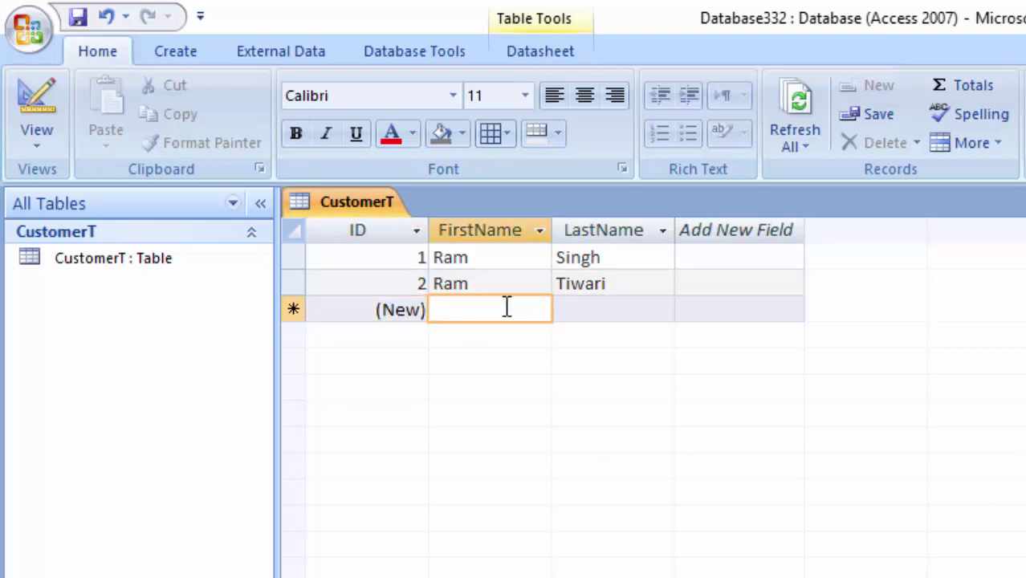
type("Javed")
key("Tab")
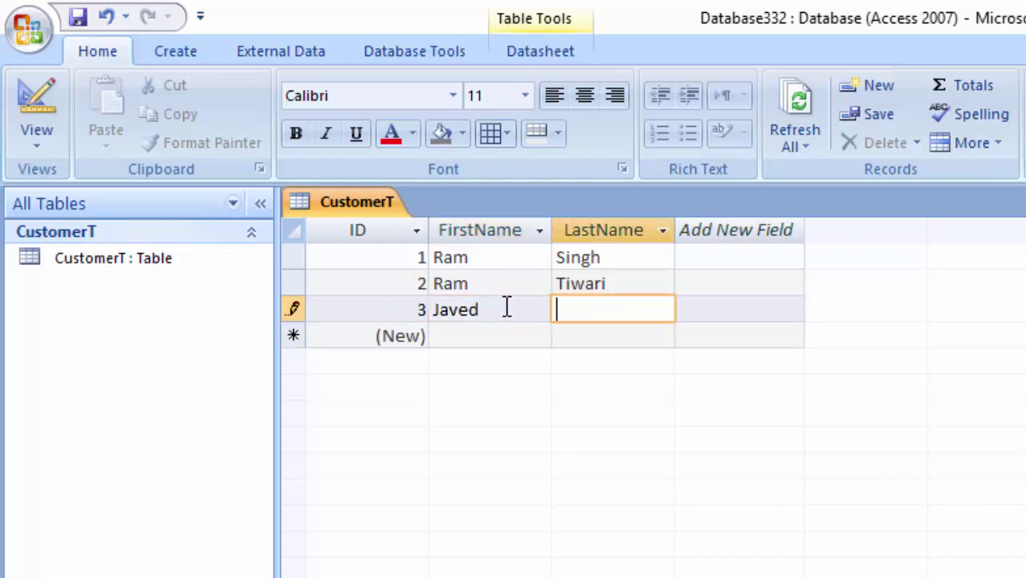
type("Al")
type("am")
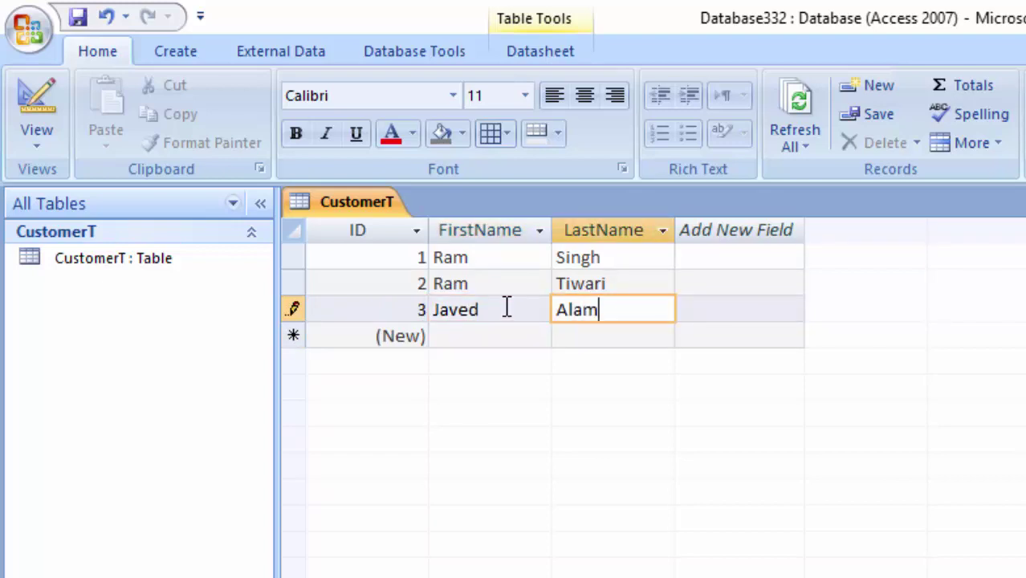
key("Tab")
key("Tab")
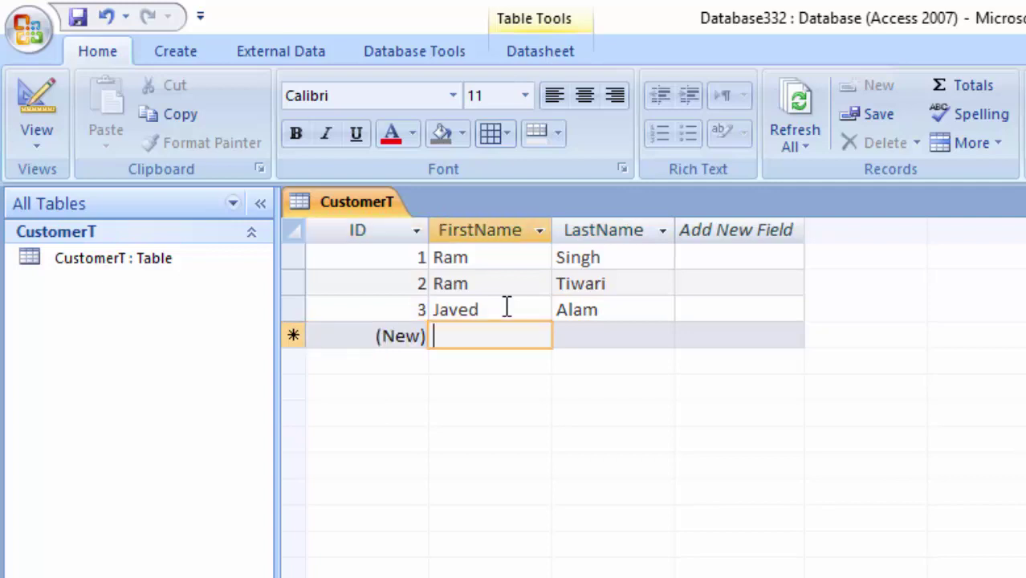
type("Puja")
key("Tab")
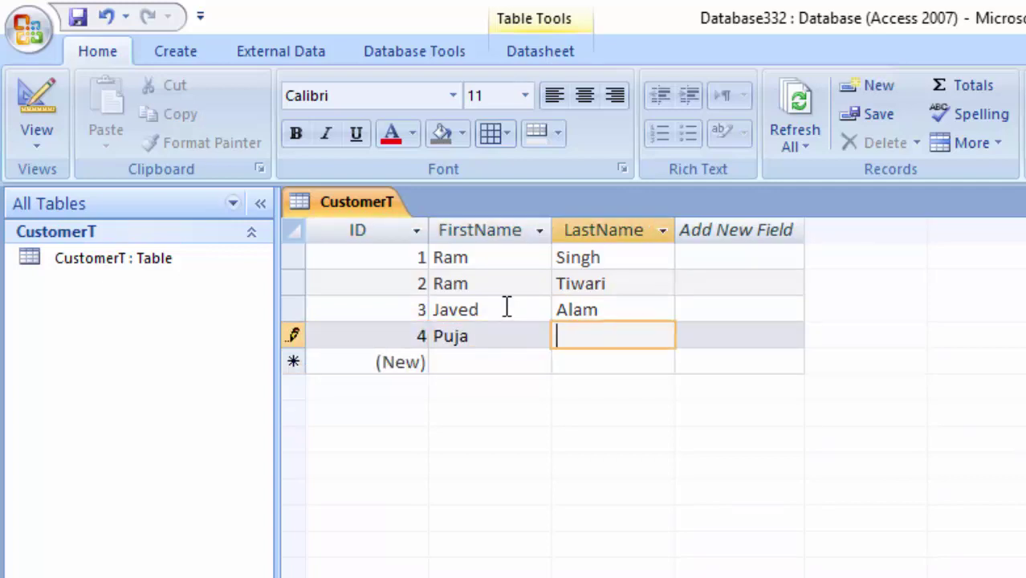
type("Si")
type("ngh")
key("Tab")
key("Tab")
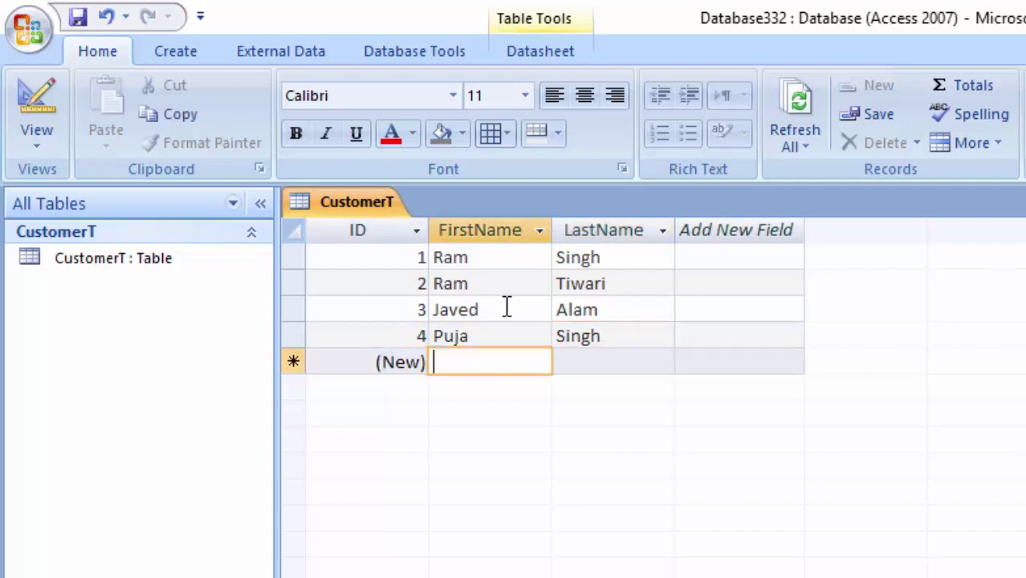
type("C")
key("BackSpace")
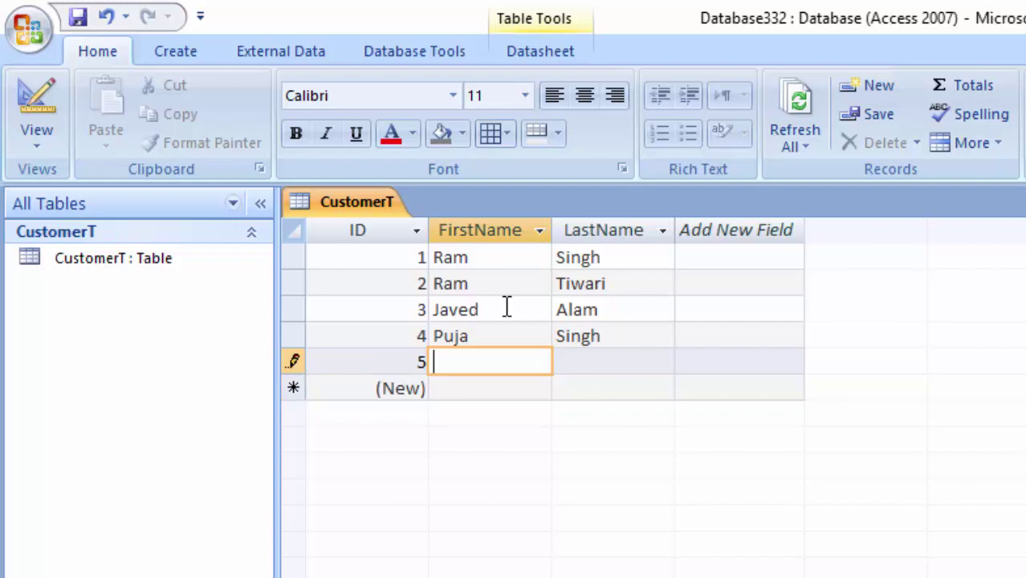
type("Es")
type("ha")
key("Tab")
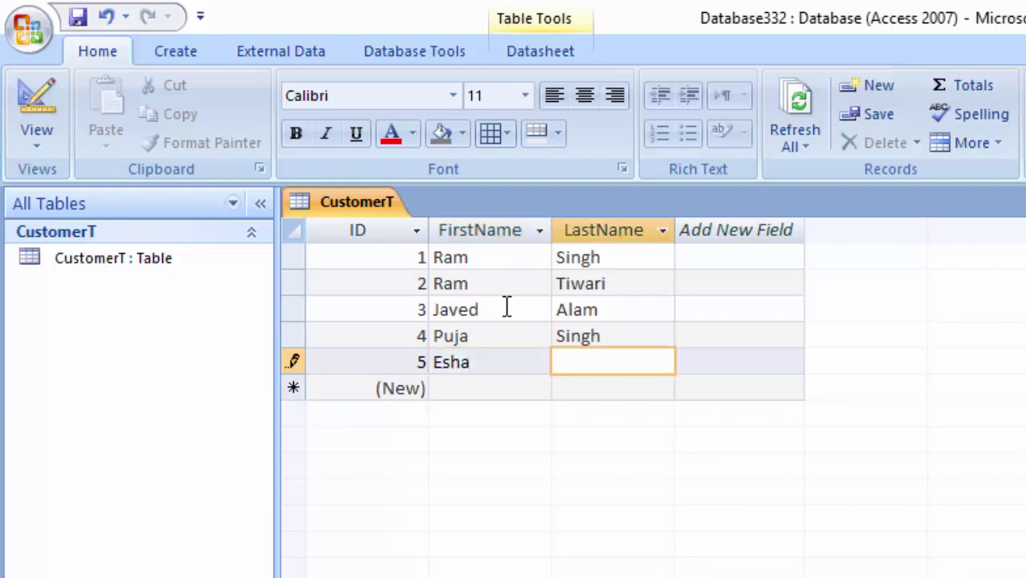
type("Yad")
type("av")
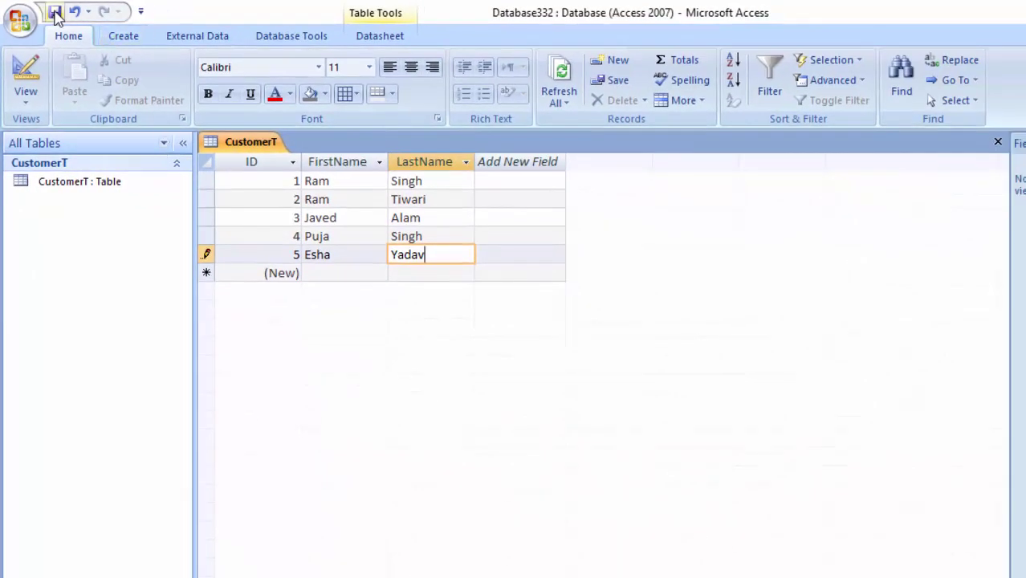
left_click(54, 11)
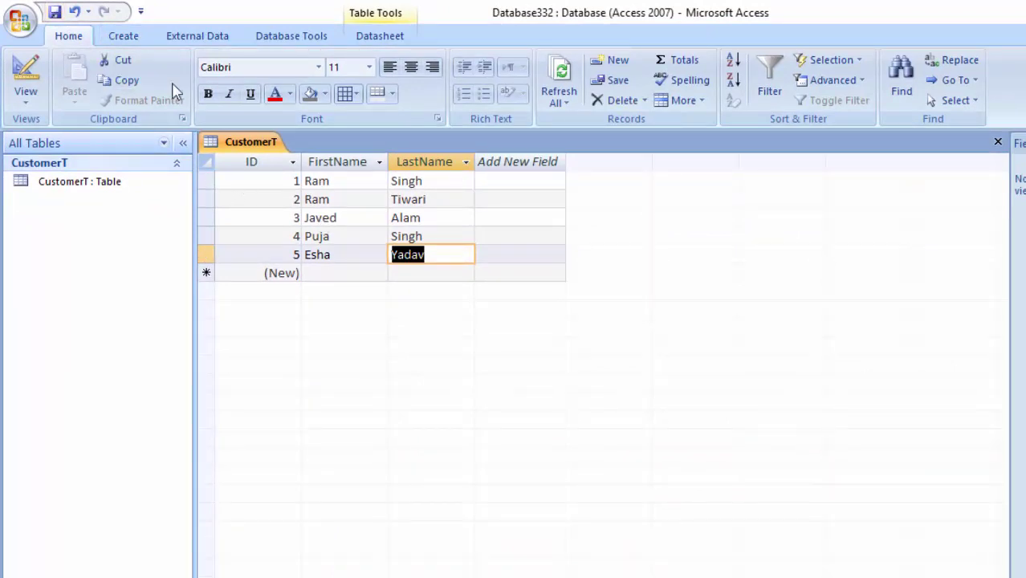
left_click(123, 37)
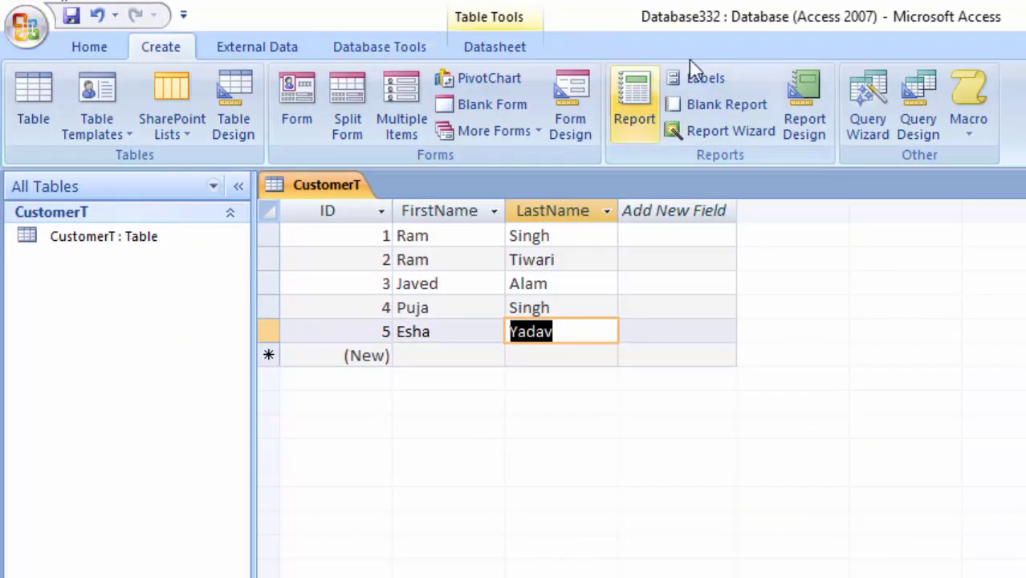
Step: Create a design query on CustomerT with its ID, FirstName and LastName fields in the grid
left_click(929, 82)
left_click_drag(785, 515, 841, 180)
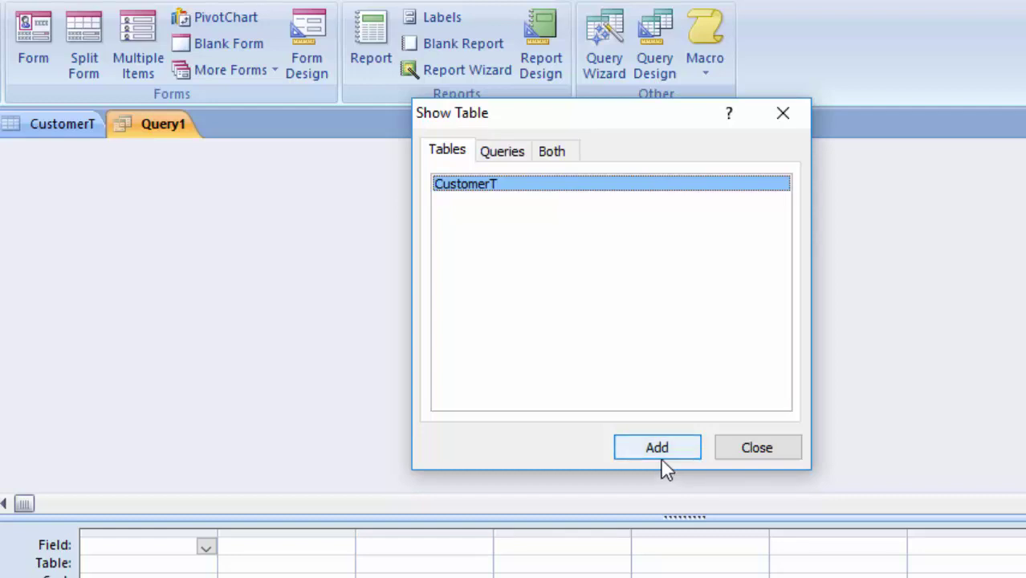
left_click(673, 440)
left_click(761, 439)
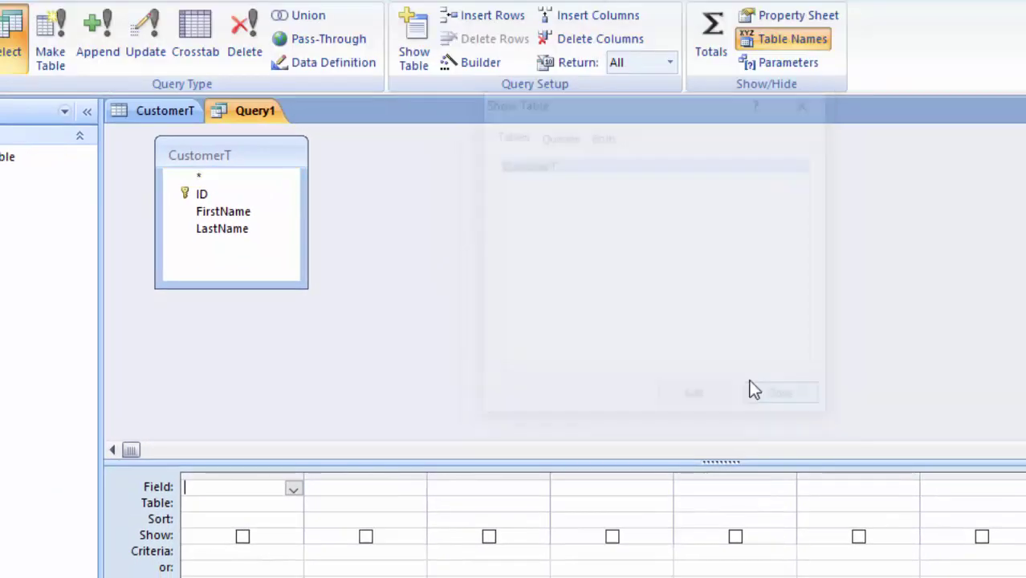
double_click(224, 163)
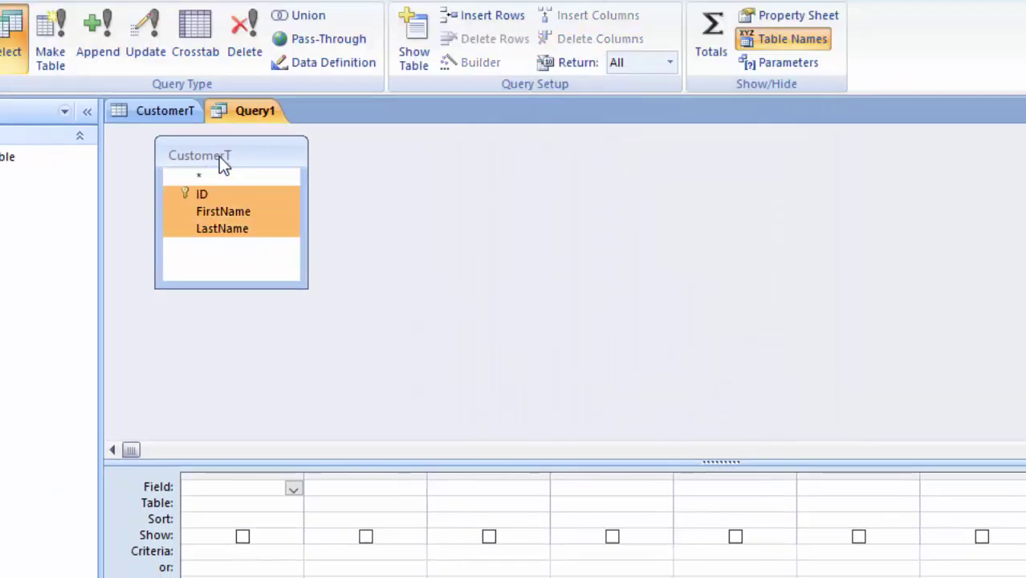
left_click_drag(217, 193, 245, 492)
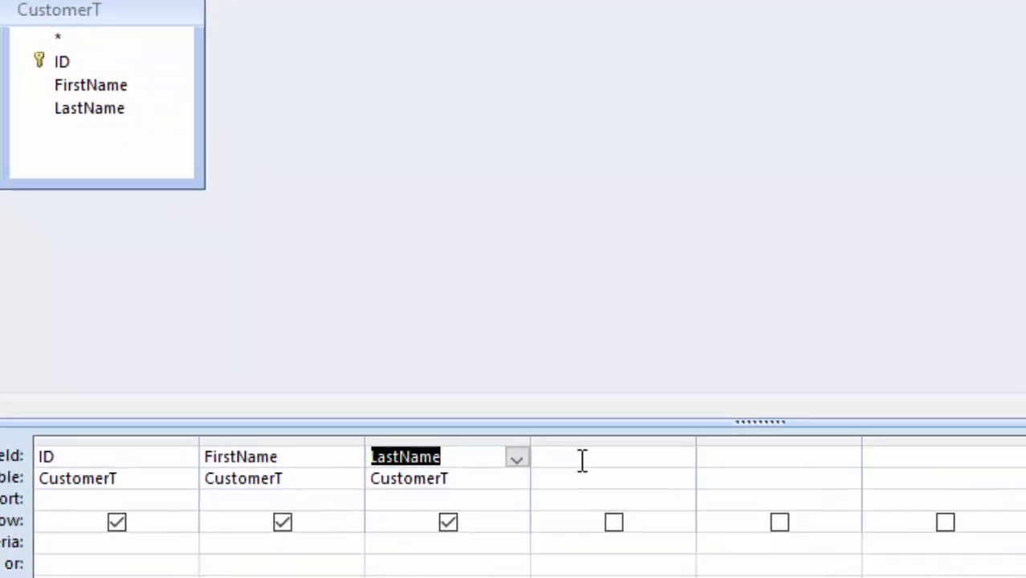
Step: Type Qry:Dlookup("LastName",CustomerT" into the fourth column's Field row
left_click(587, 489)
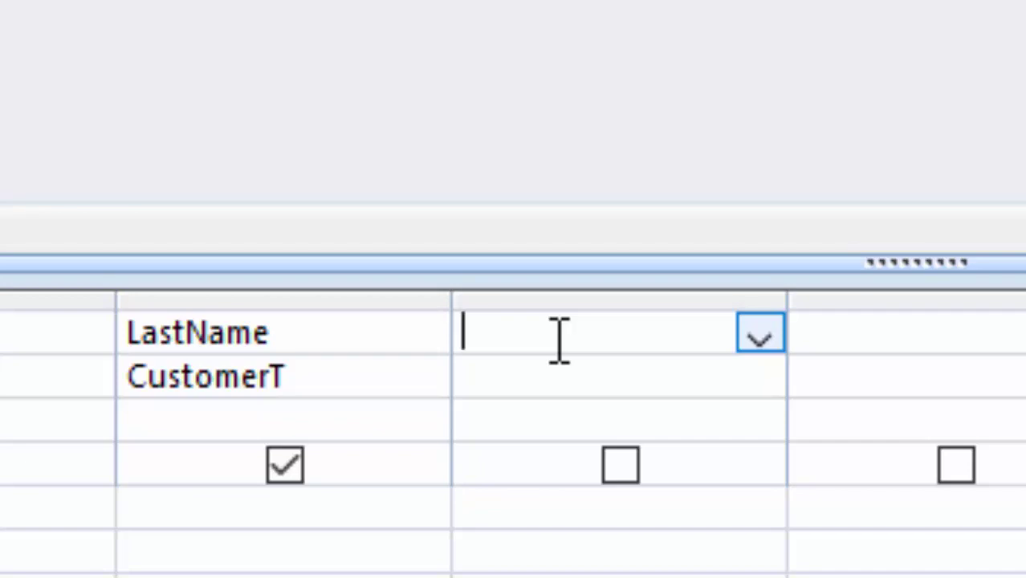
type("Q:")
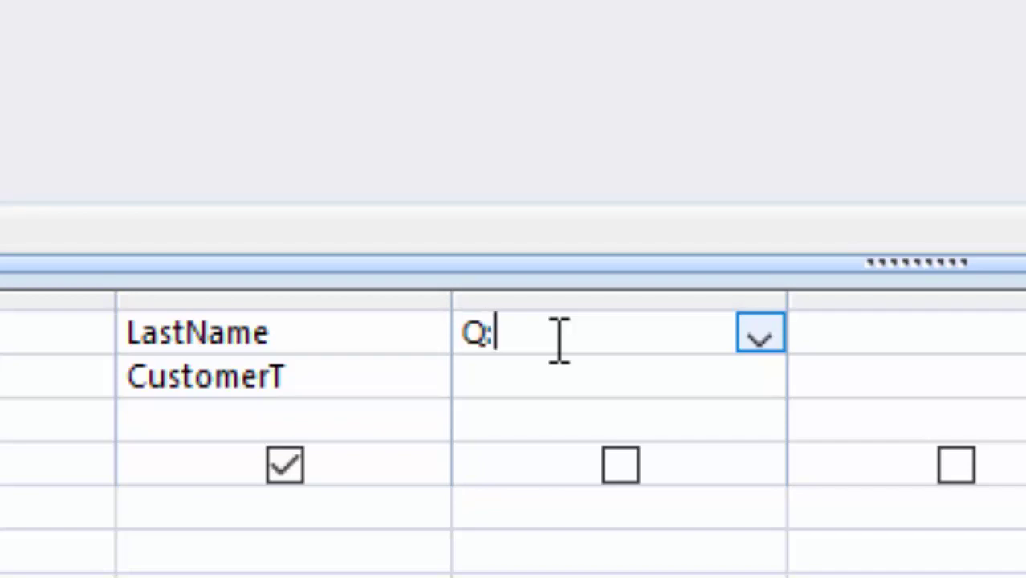
key("BackSpace")
type("ry")
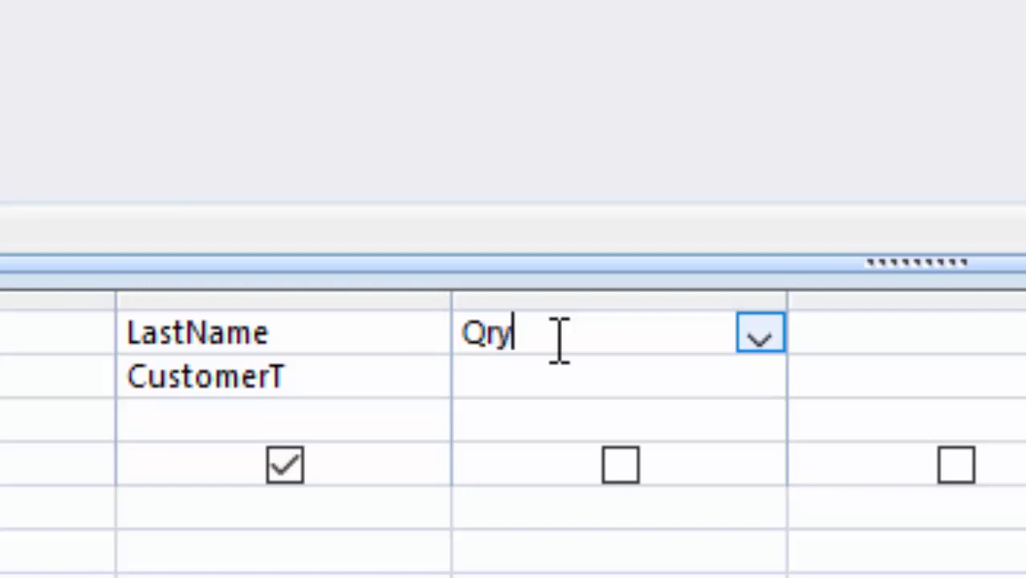
type(":")
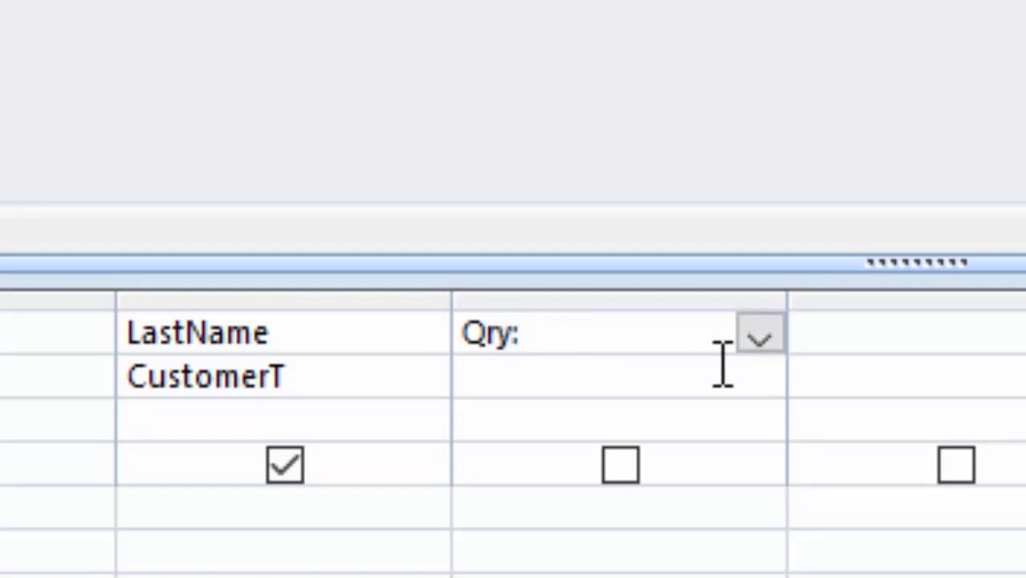
mouse_move(782, 300)
left_mouse_down()
mouse_move(813, 304)
mouse_move(806, 378)
left_mouse_up()
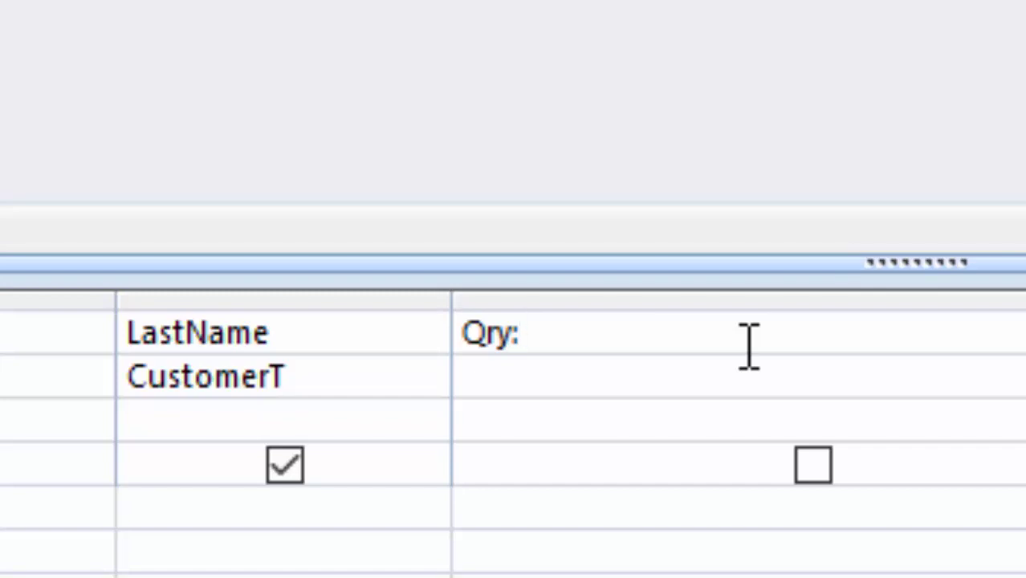
type("Dlook")
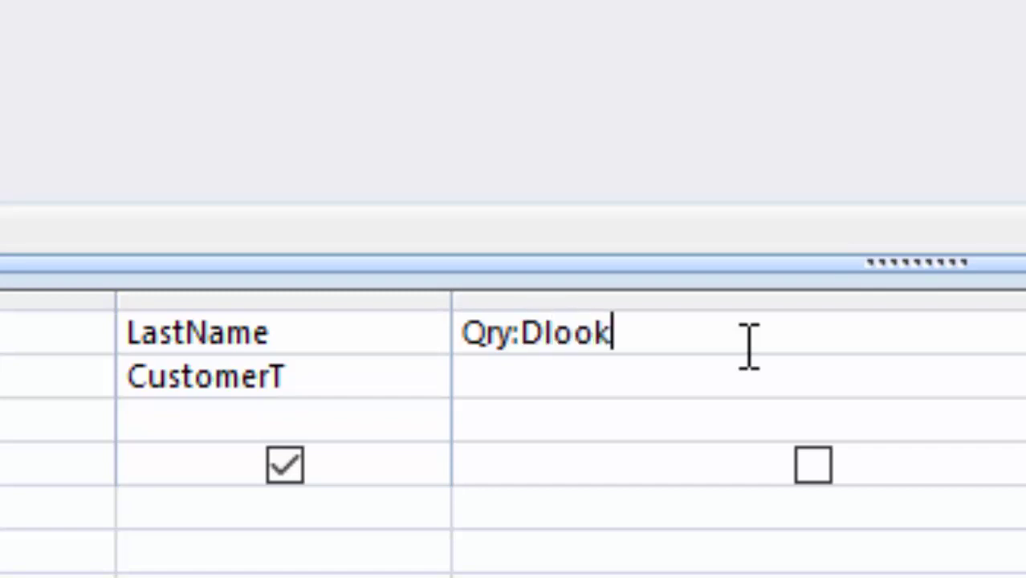
type("up(")
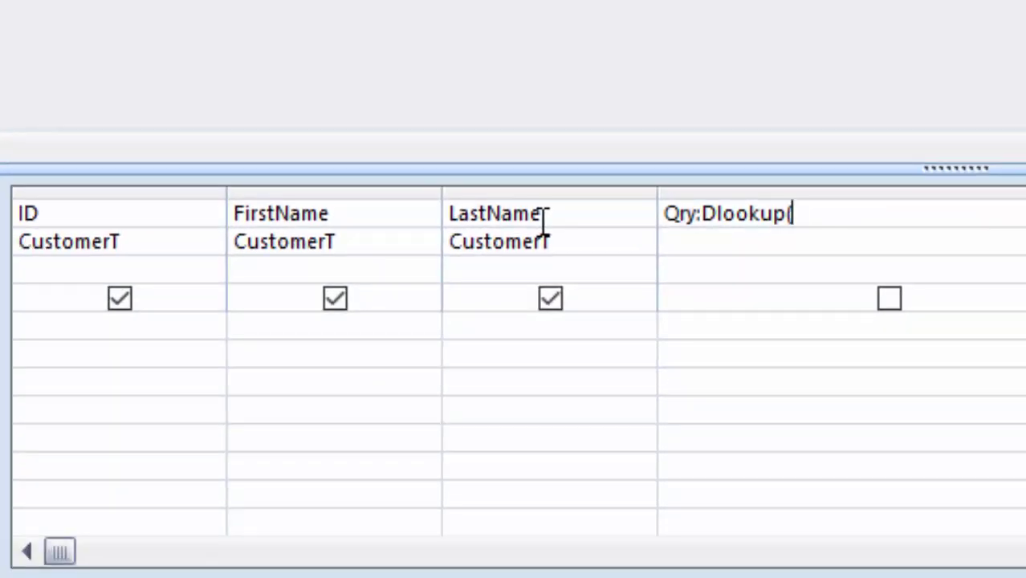
type("\"L")
type("astNa")
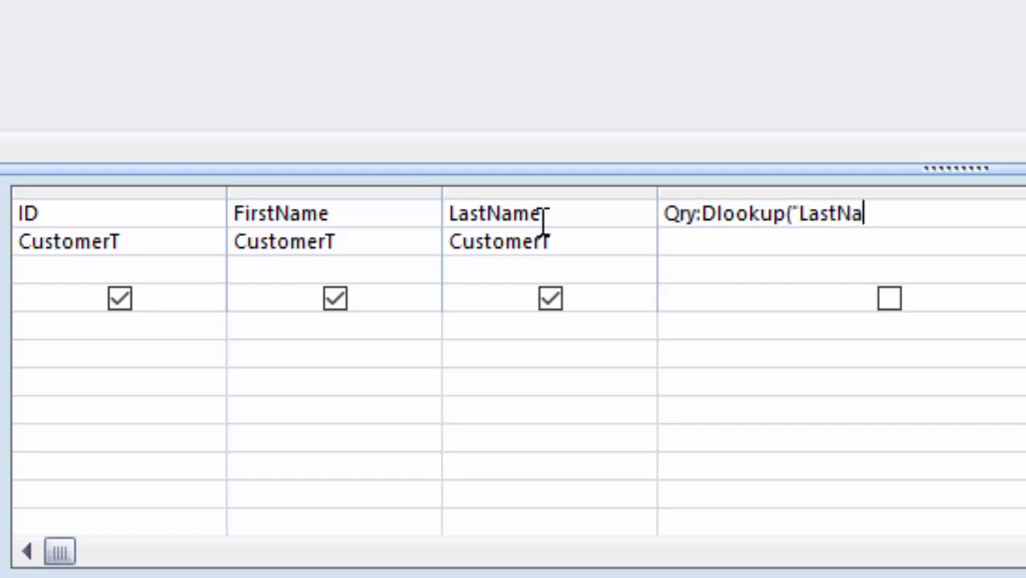
type("me")
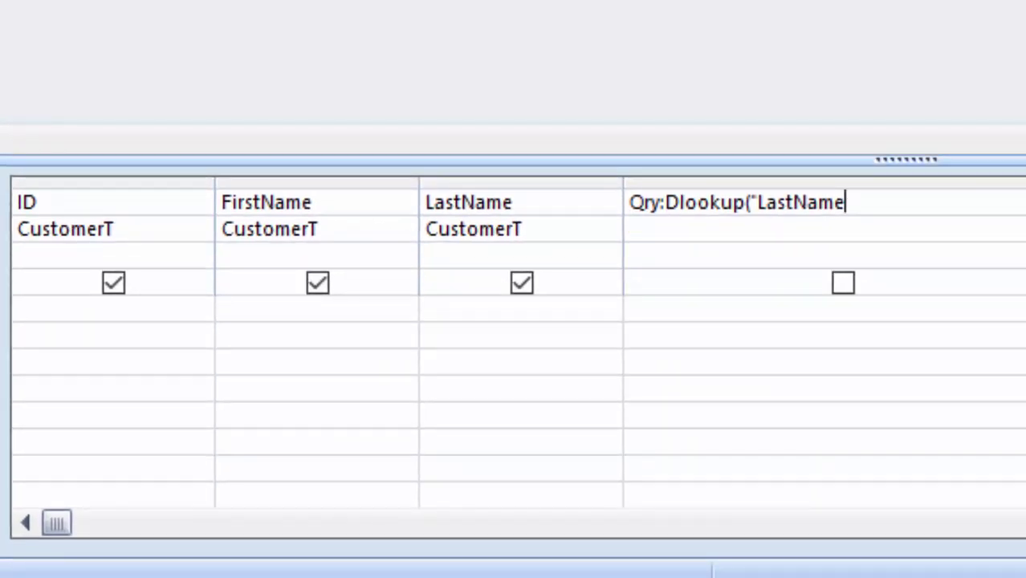
type("\"")
type(",")
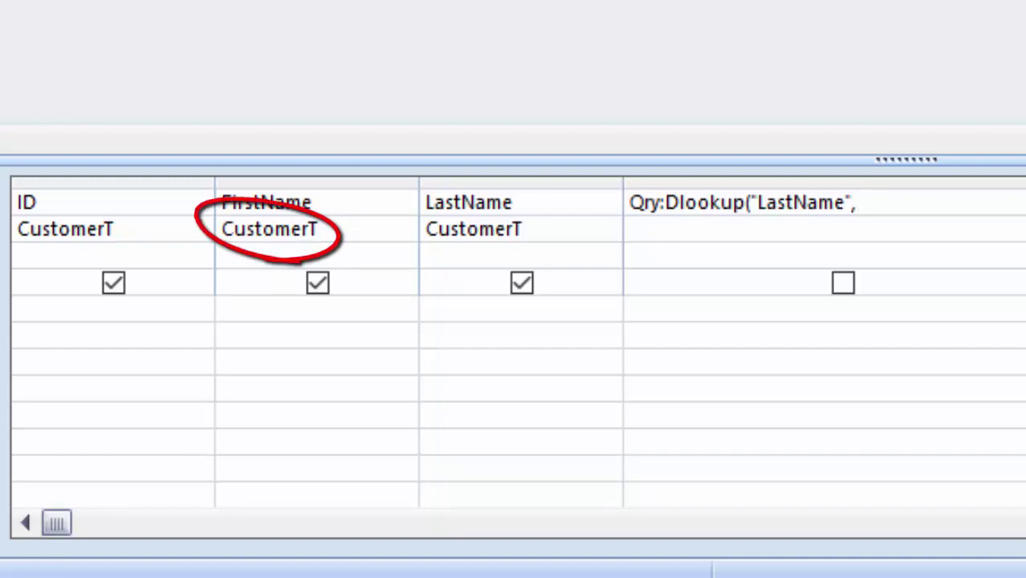
type("Cust")
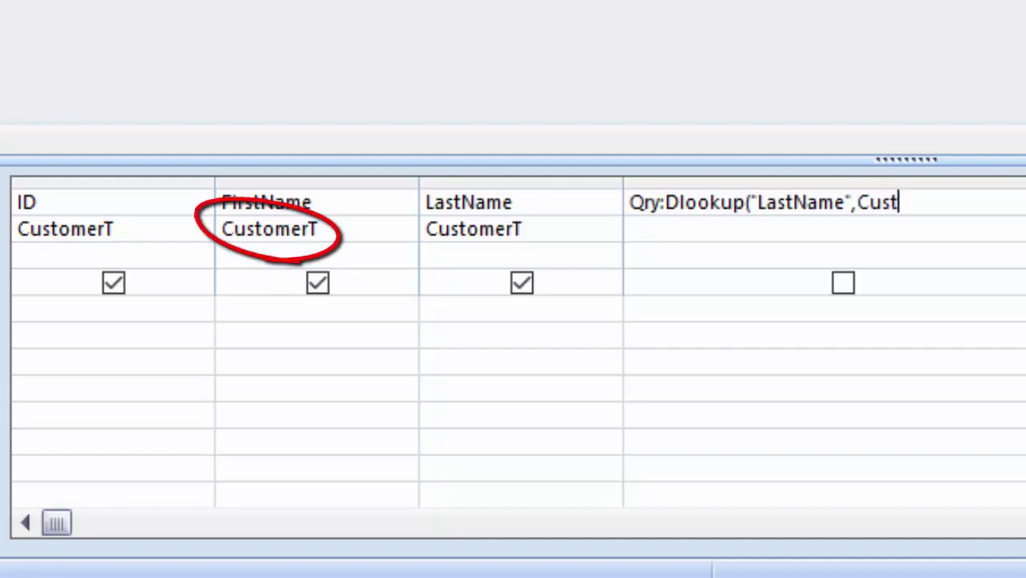
type("omer")
type("T")
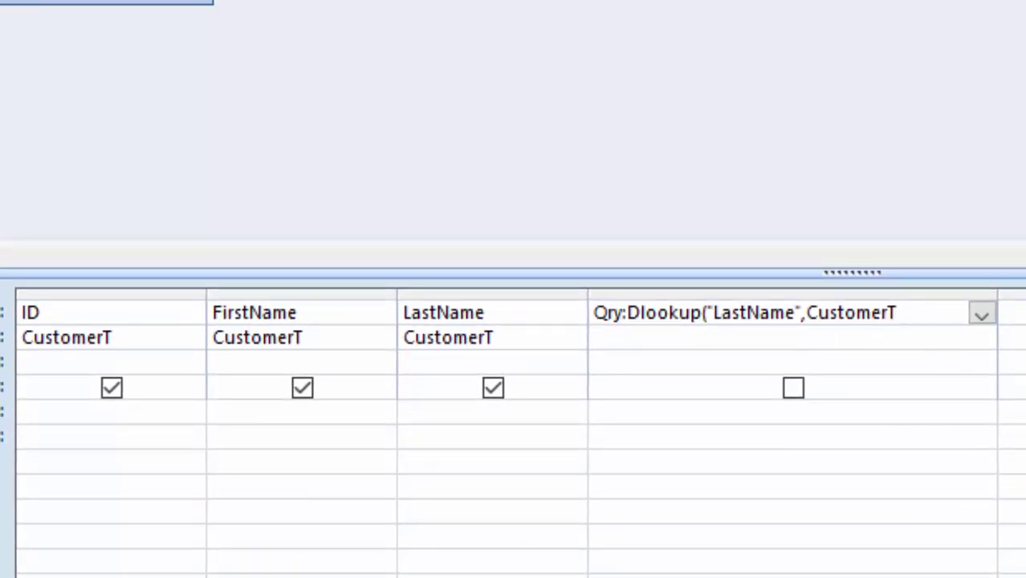
type("\"")
Step: Correct the expression to Qry:Dlookup("LastName","CustomerT","ID=2") with all arguments quoted
left_click(807, 311)
type("\"")
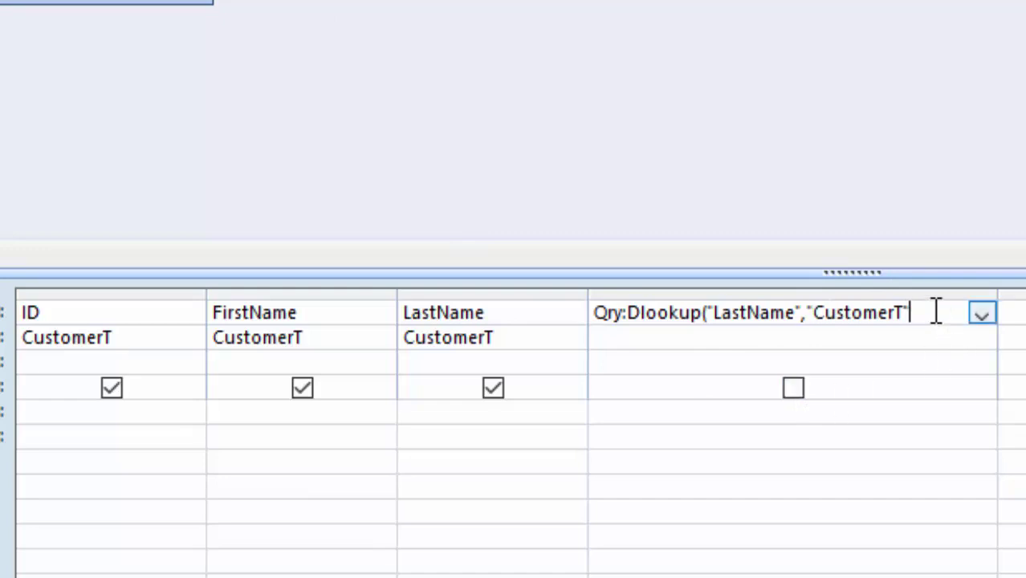
type(",")
type("ID=")
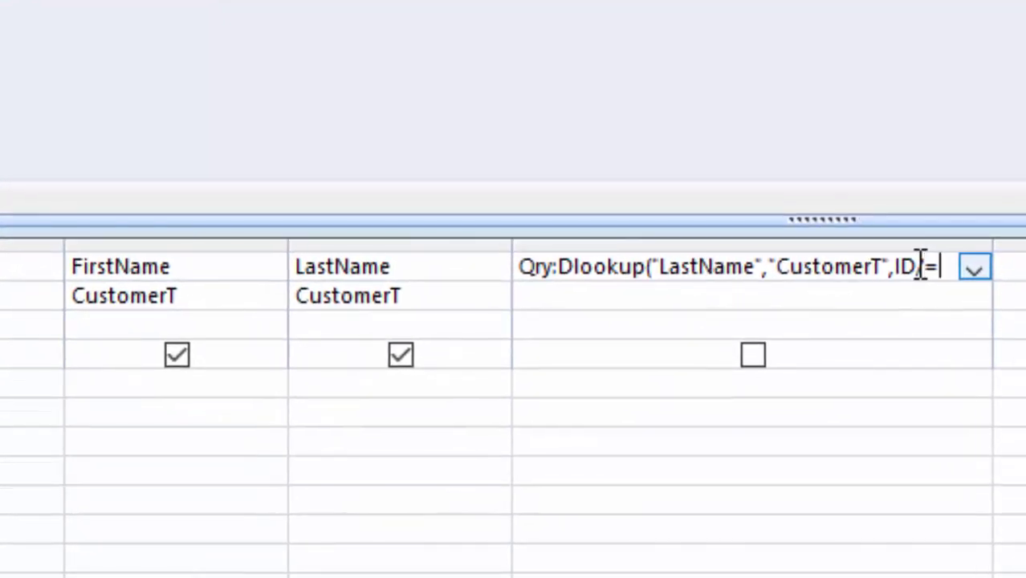
type("2")
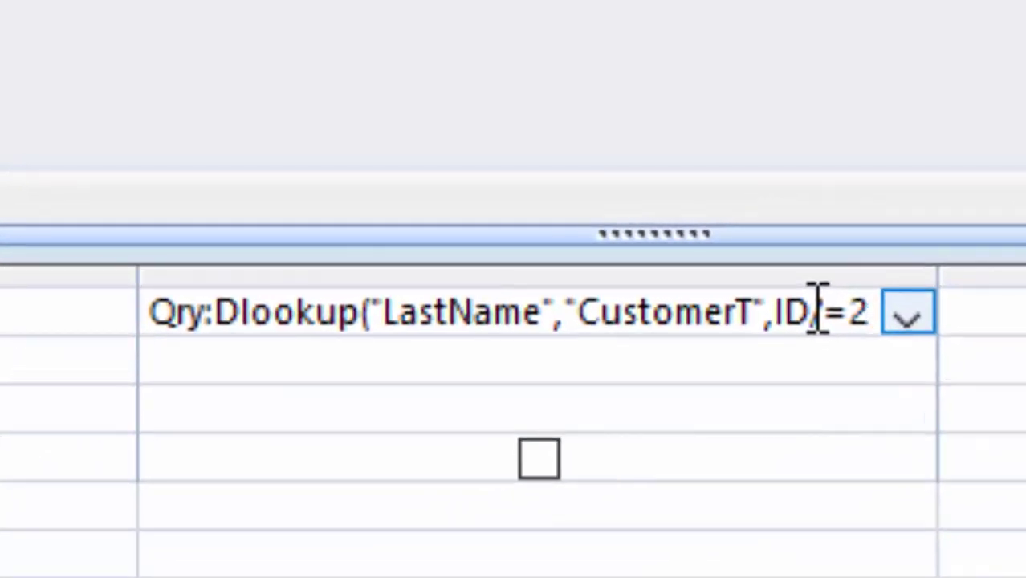
left_click(825, 331)
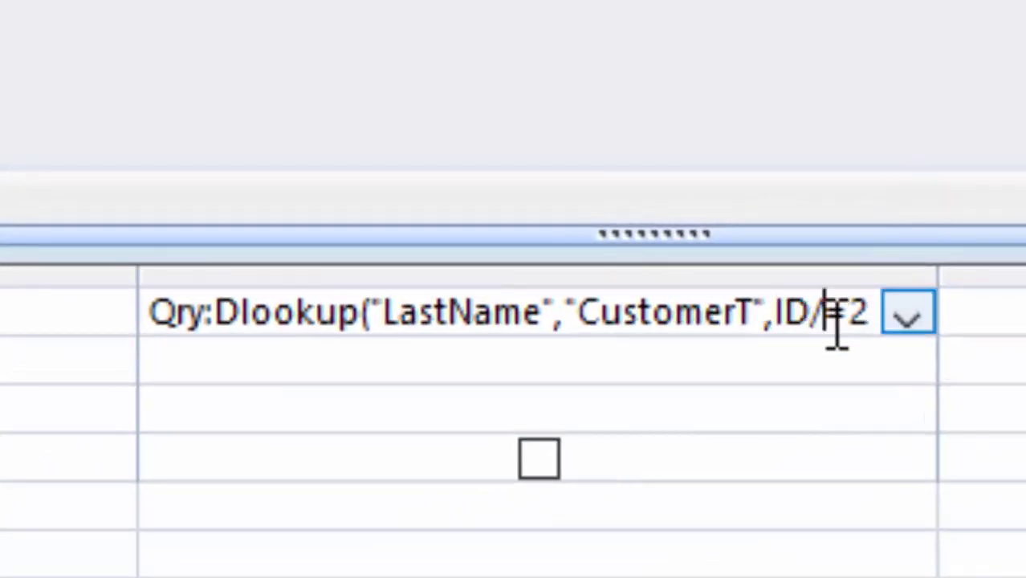
key("BackSpace")
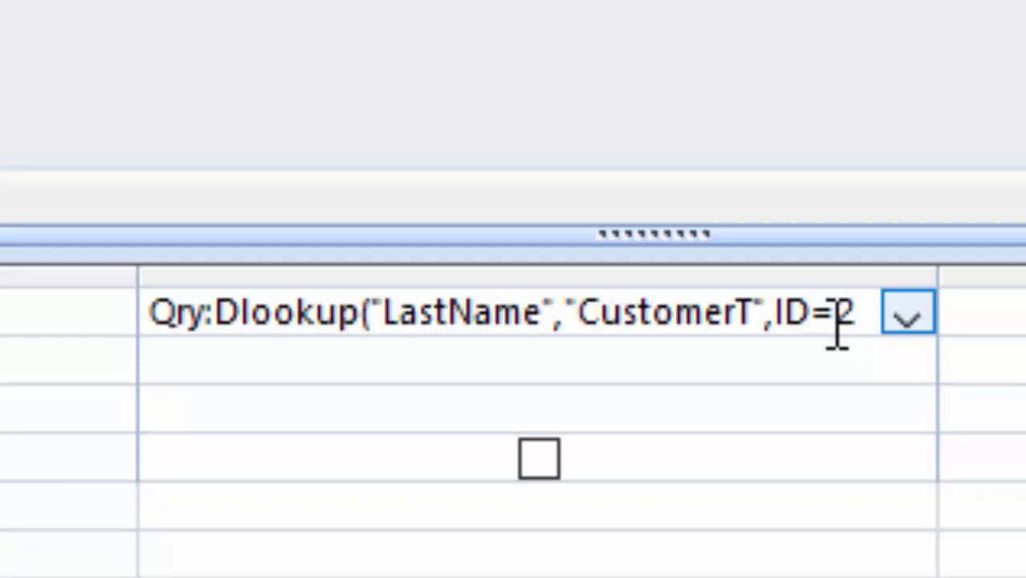
left_click(786, 327)
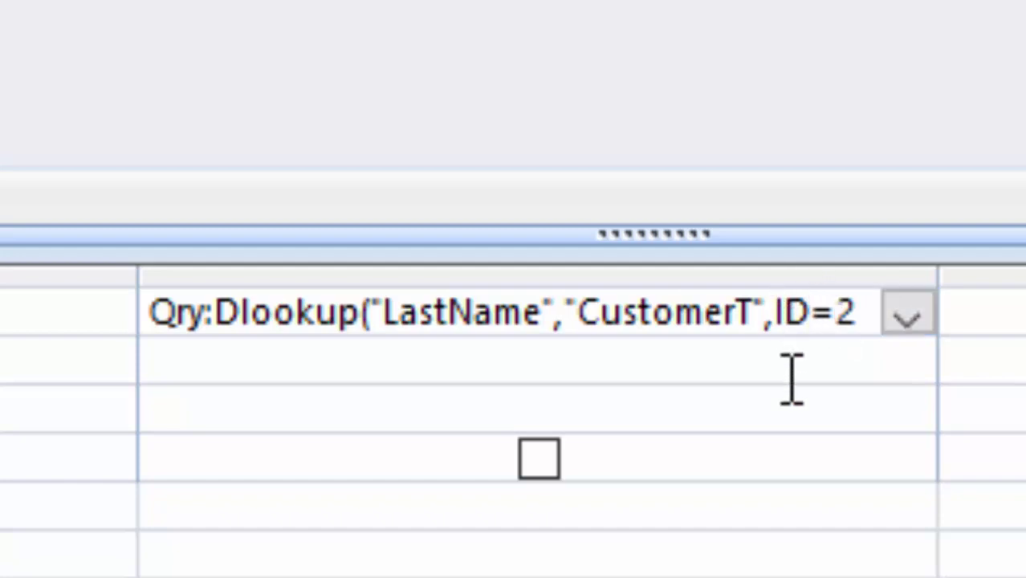
type("\"")
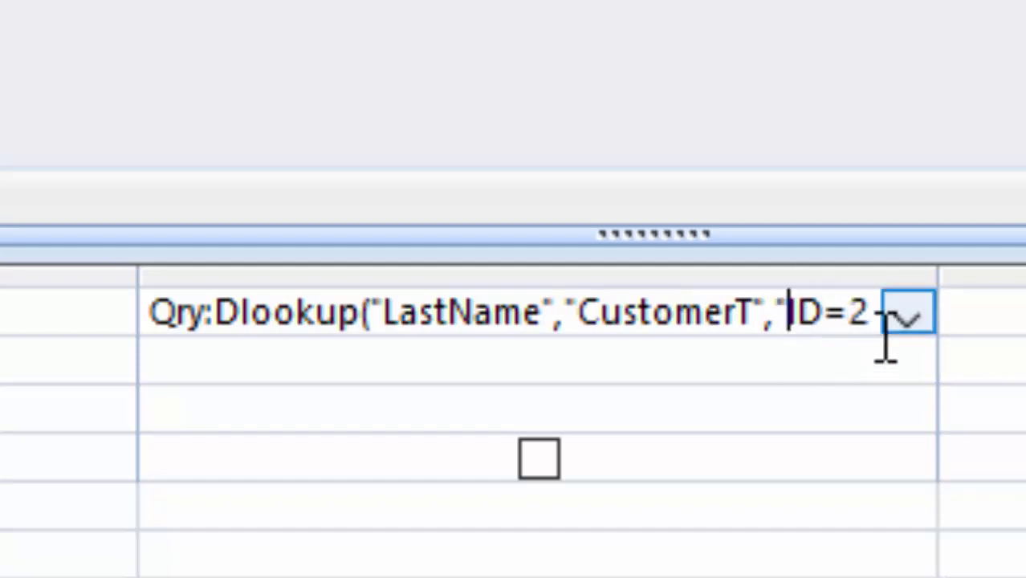
left_click(879, 318)
type("\"")
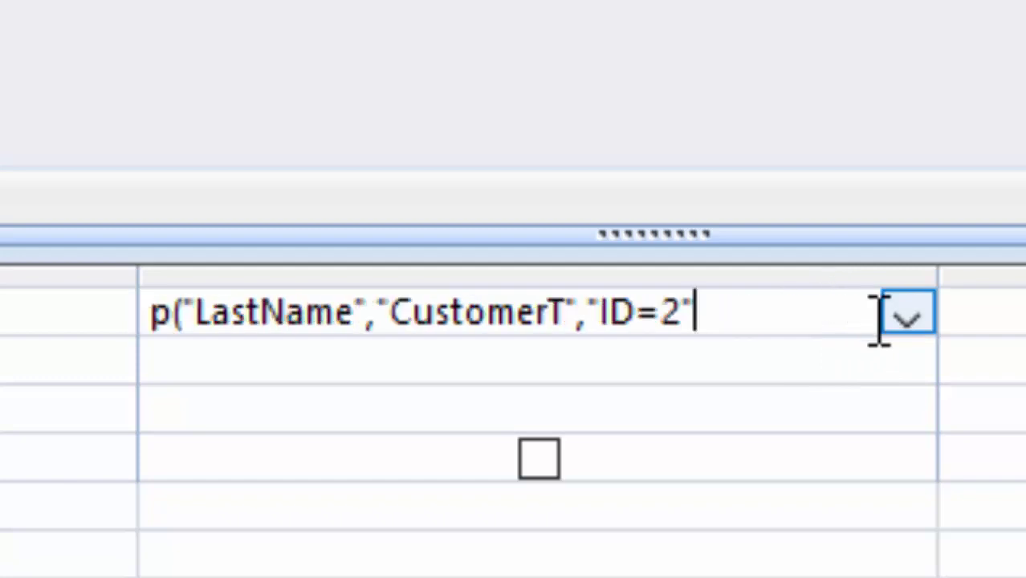
type(")")
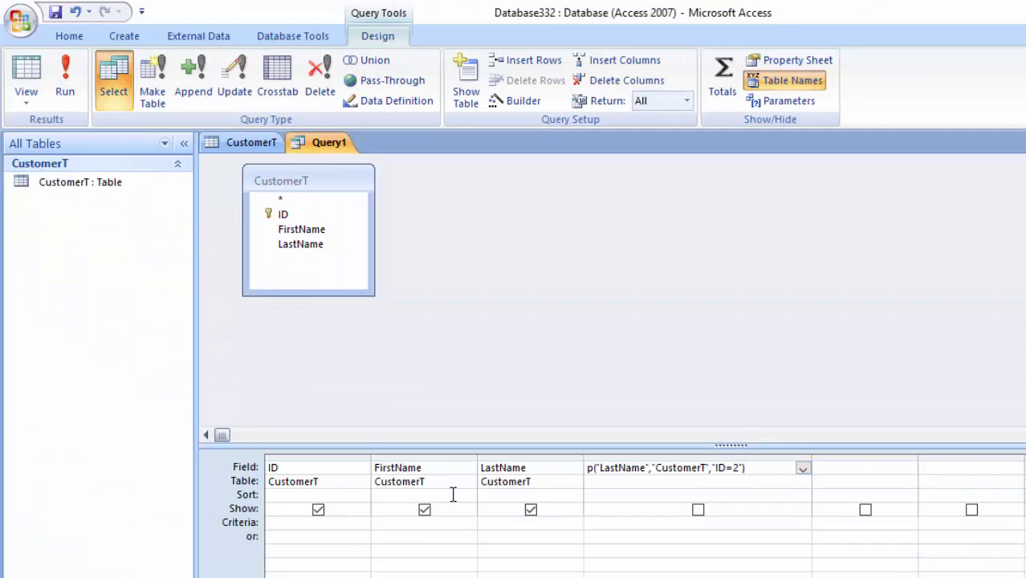
Step: Run Query1, check the DLookup expression in the Zoom box, then run it again
left_click(64, 85)
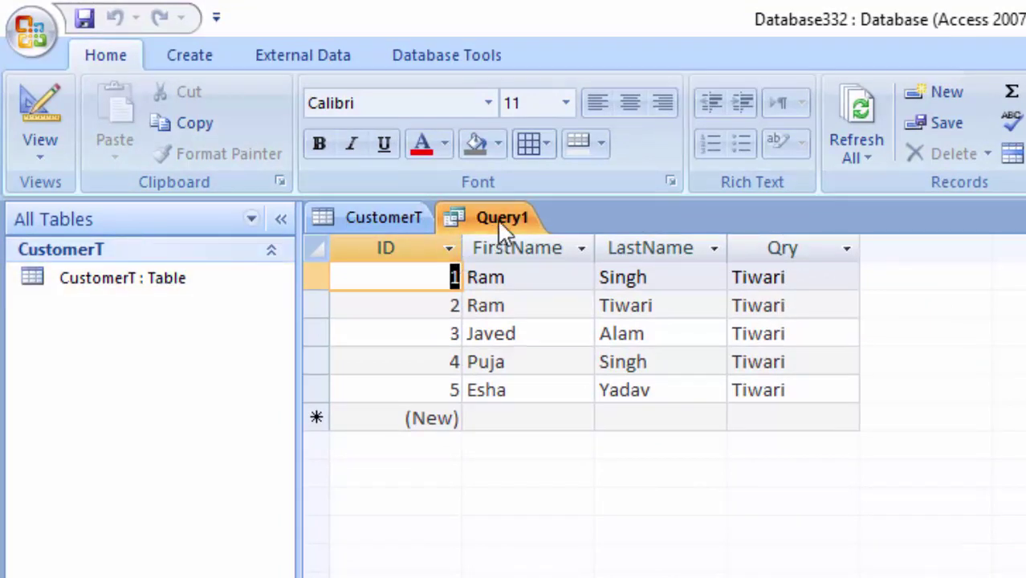
left_click(40, 113)
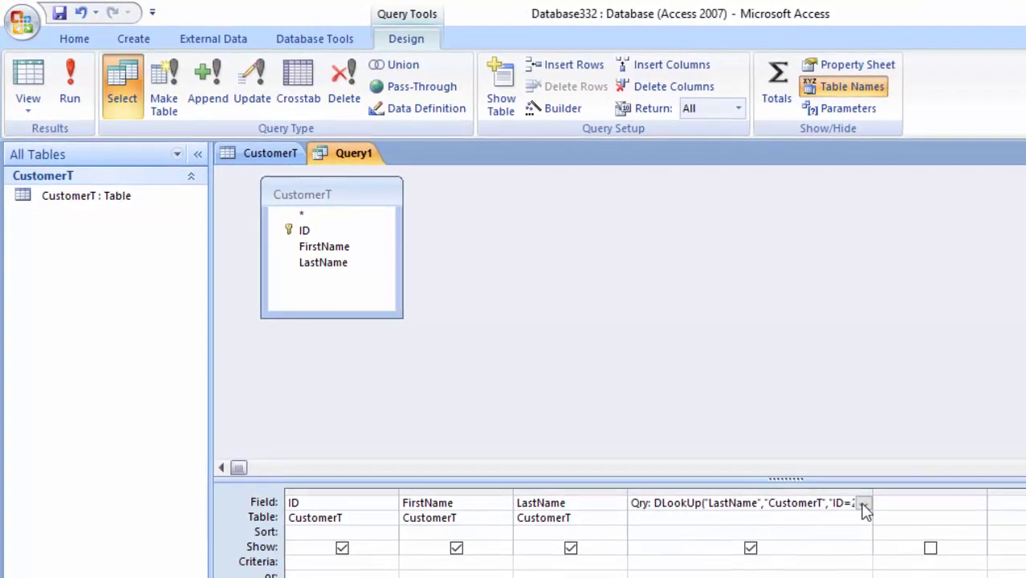
right_click(802, 521)
key("z")
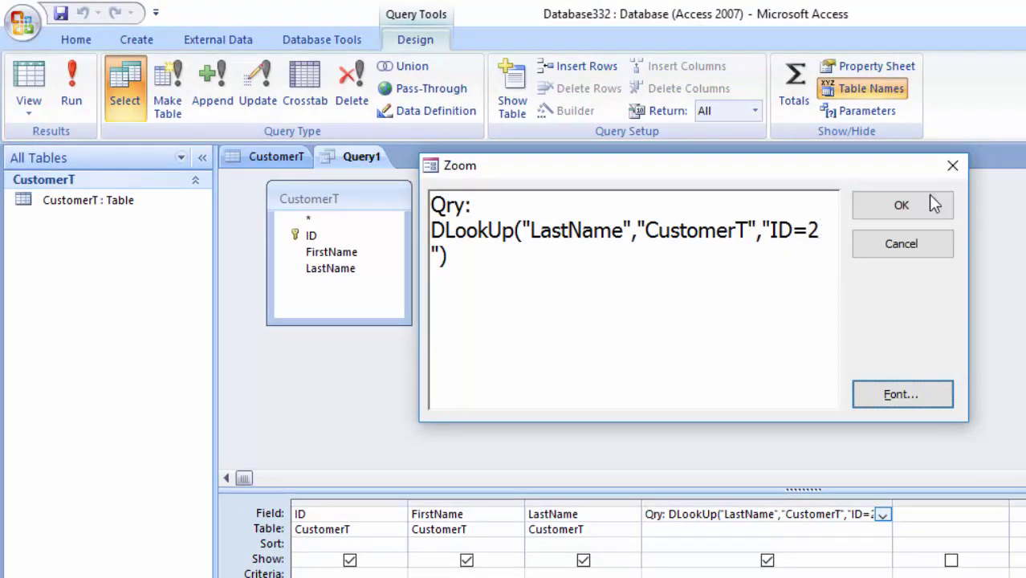
left_click(952, 165)
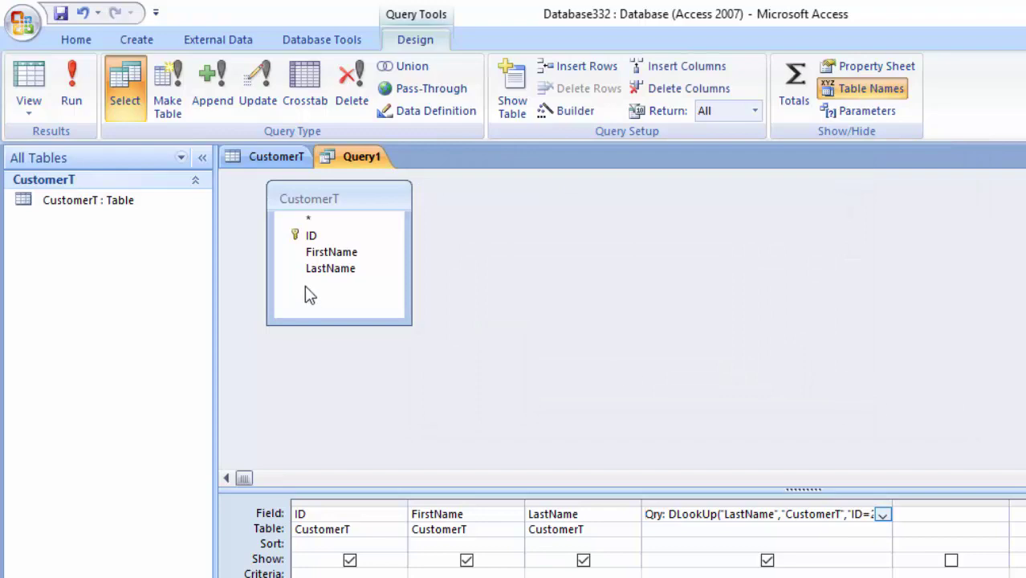
left_click(73, 84)
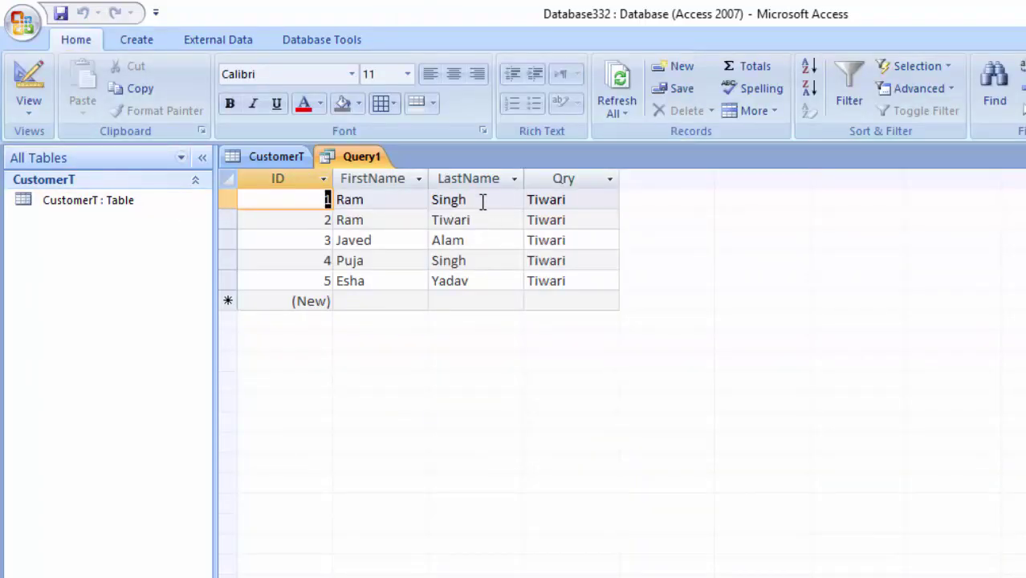